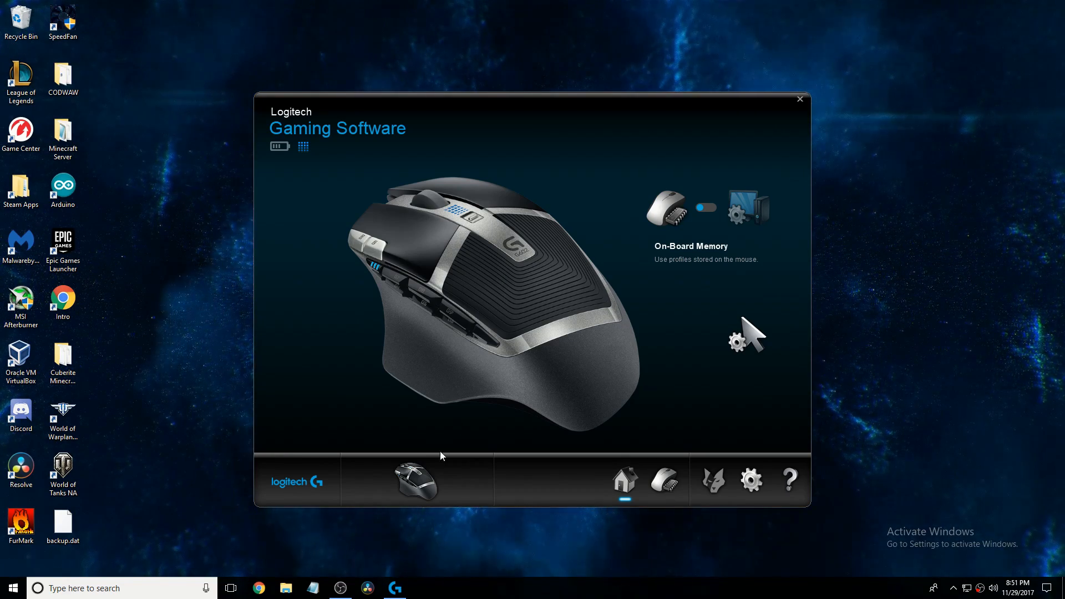
- View the mouse's on-board button and pointer settings, and return to the home page
left_click(666, 482)
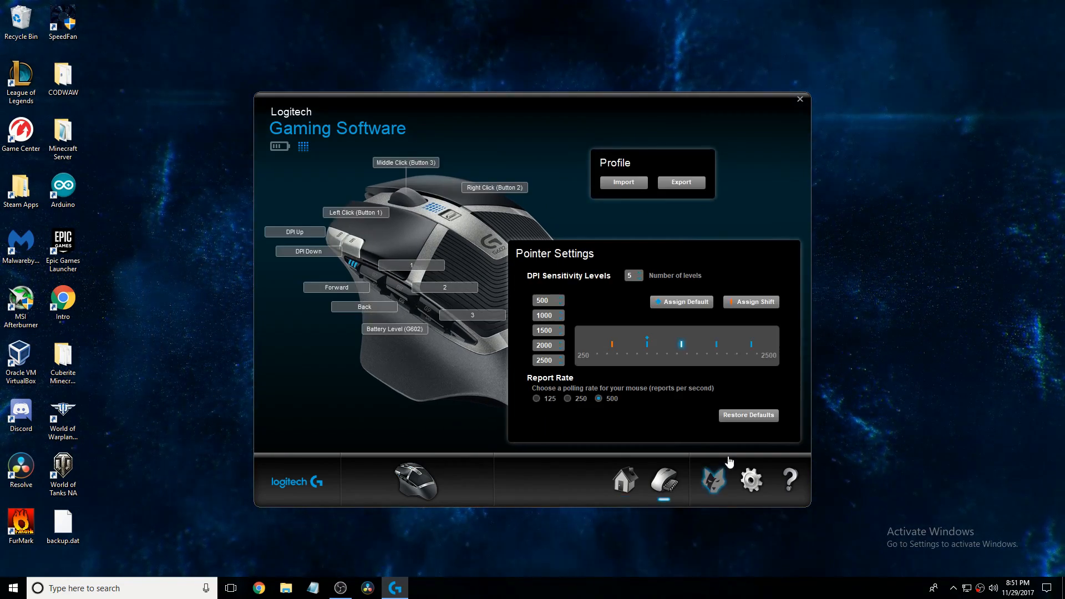
left_click(637, 491)
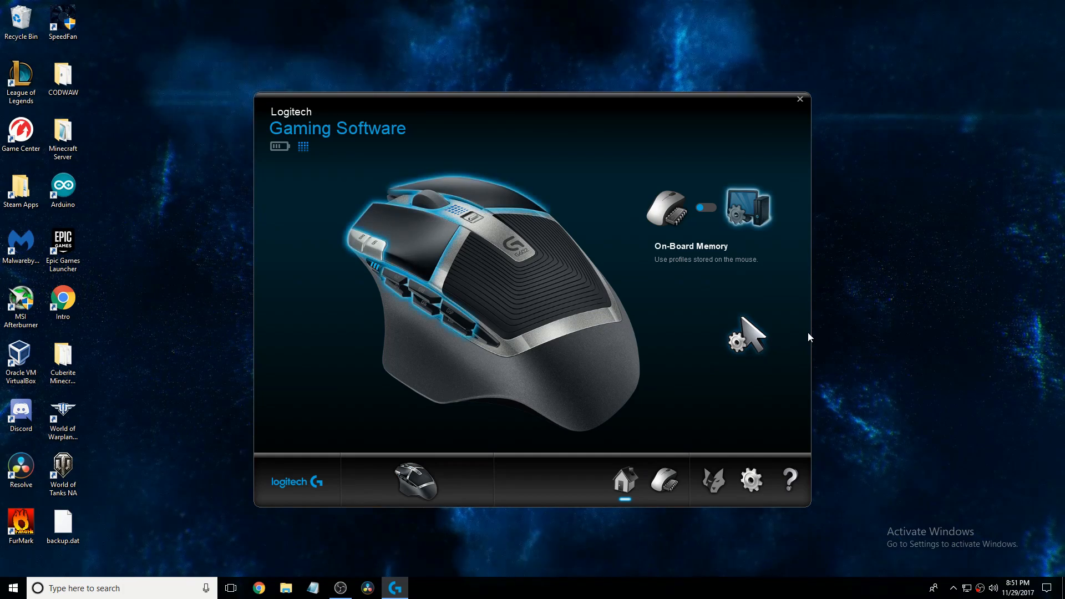
- Check the G602 firmware information in the program settings and close them
left_click(754, 482)
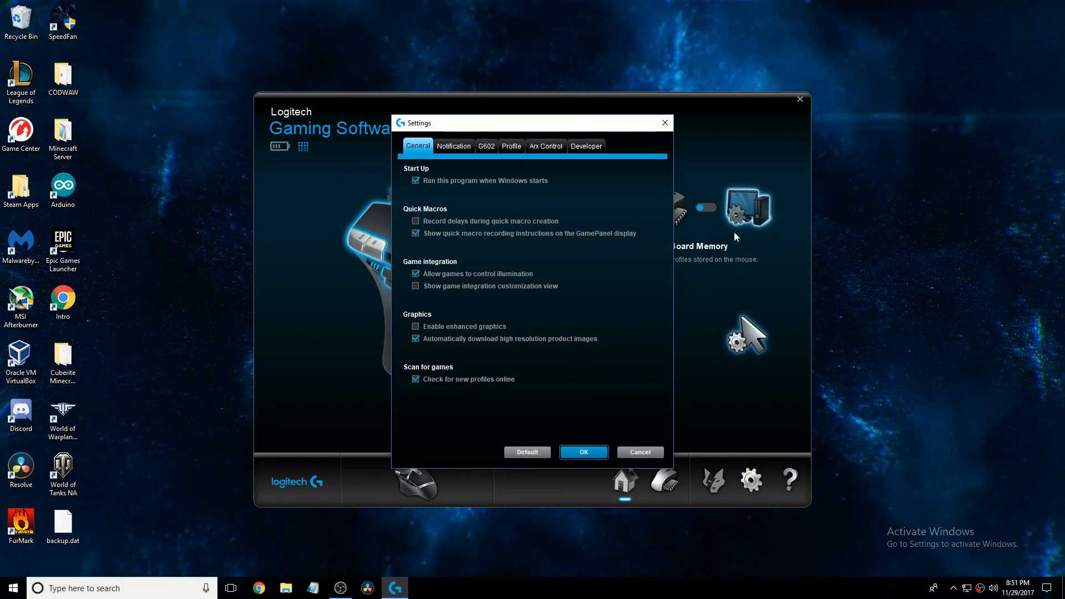
left_click(487, 146)
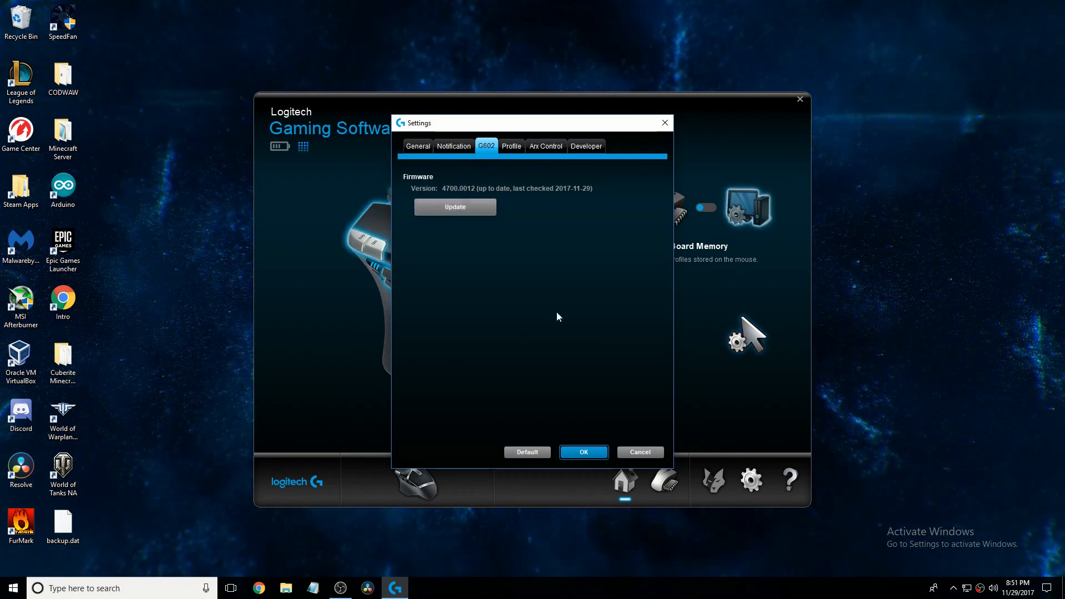
left_click(579, 452)
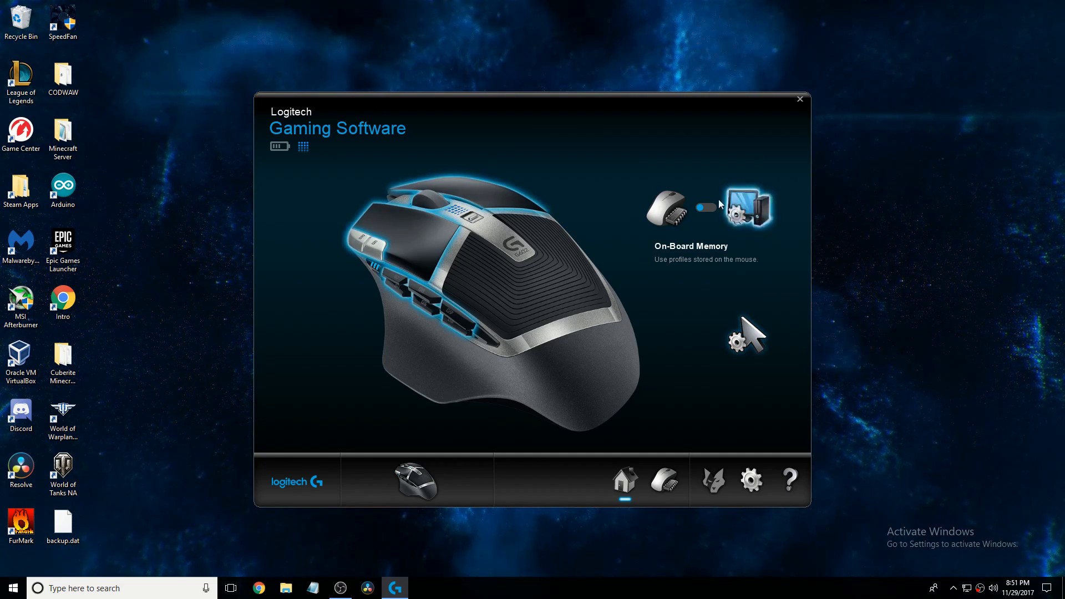
- Toggle the profile mode twice between Automatic Game Detection and On-Board Memory, ending on On-Board Memory
left_click(752, 213)
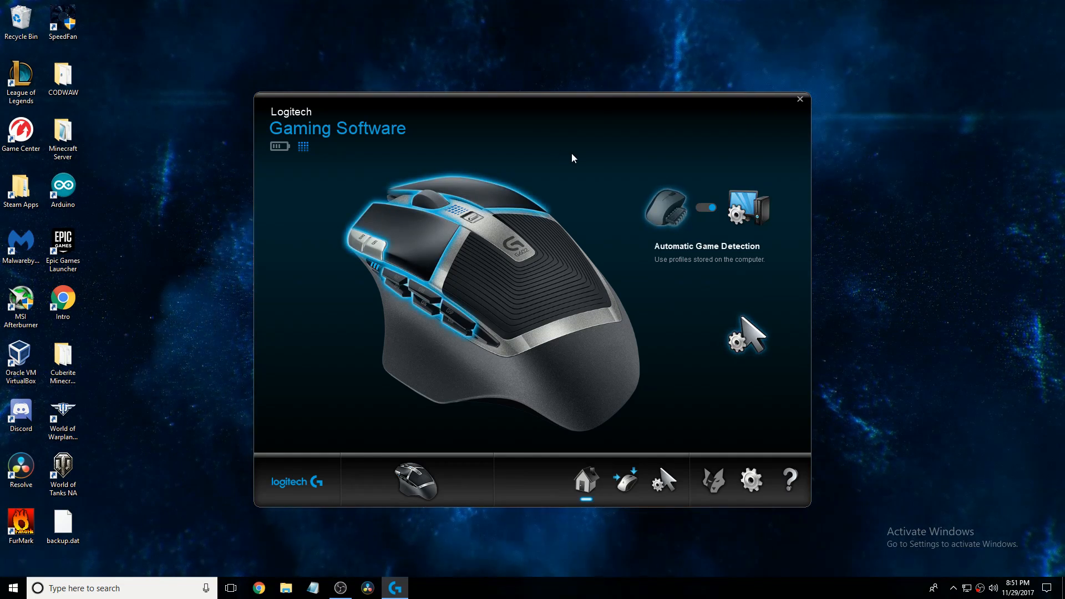
left_click(675, 215)
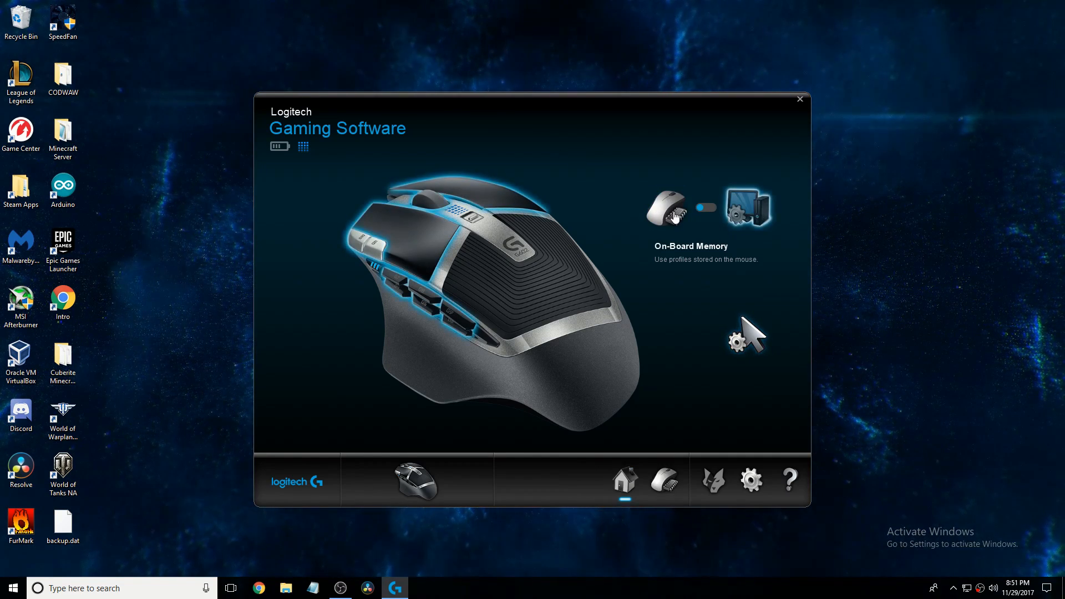
left_click(702, 220)
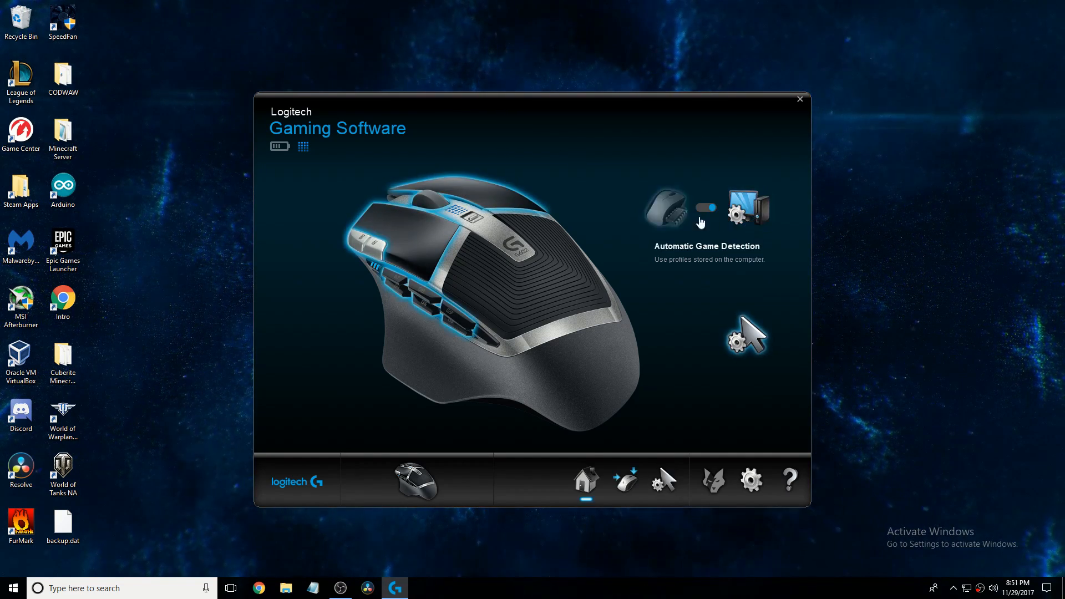
left_click(671, 222)
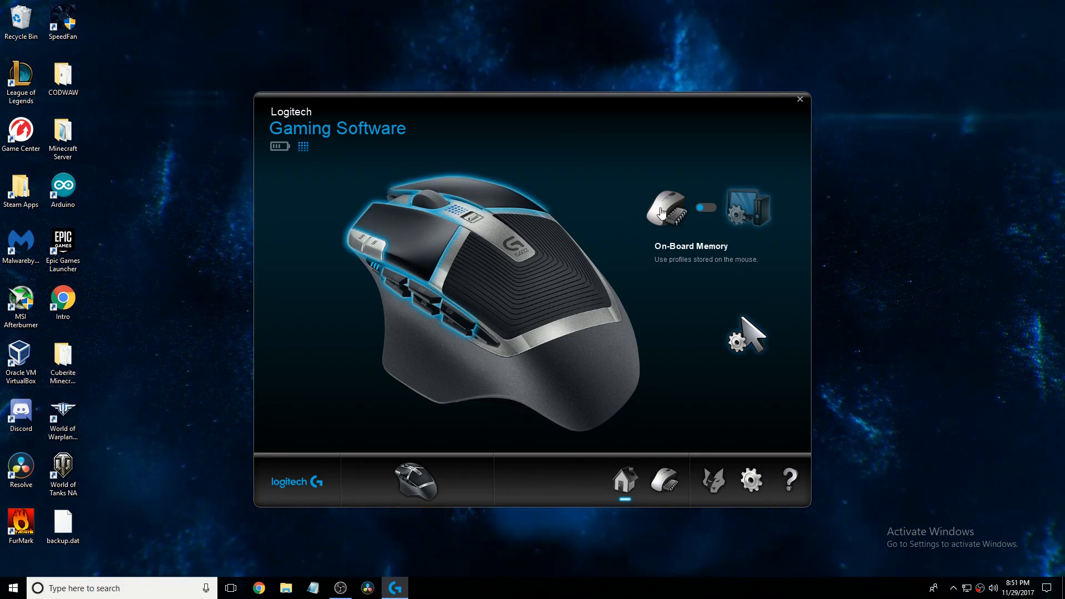
- In the on-board pointer settings, try 1750 for the third DPI level and set it back to 1500
left_click(664, 485)
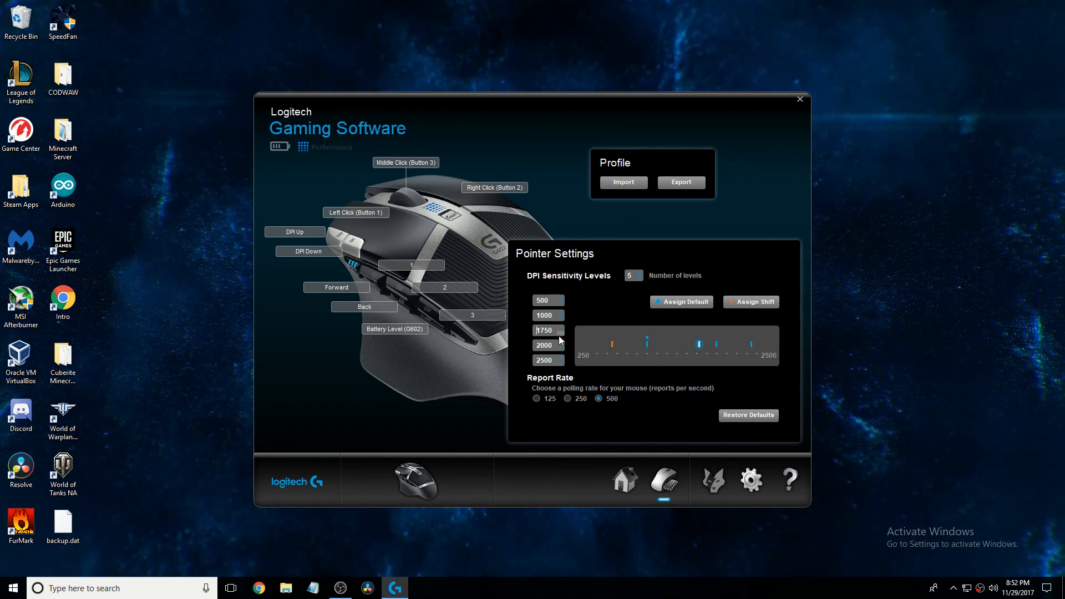
left_click(560, 333)
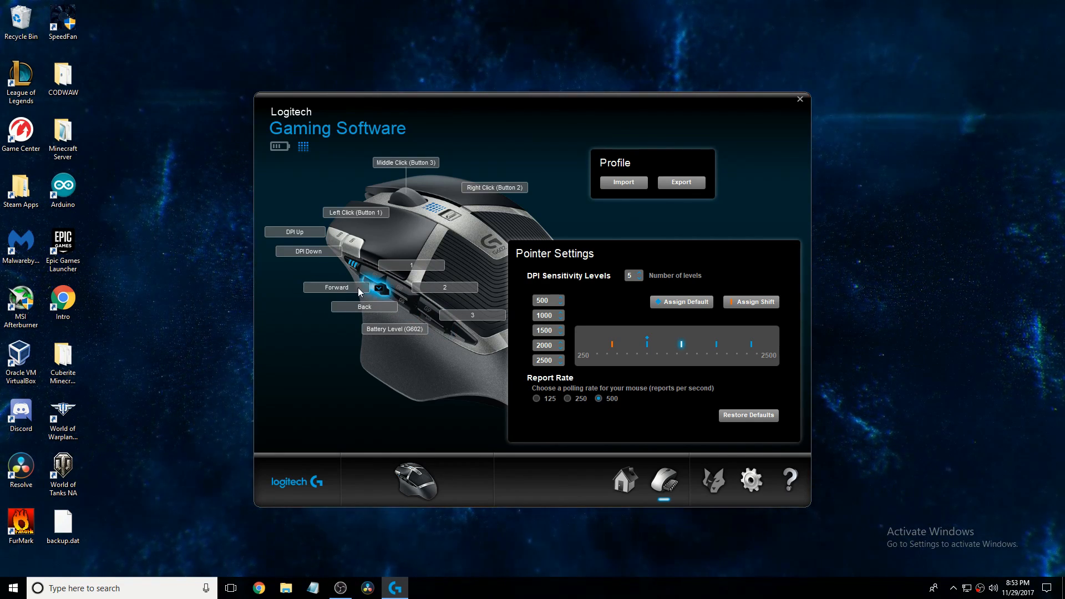
- Review the mouse function and keystroke options for the Forward button, and close its command editor
left_click(398, 293)
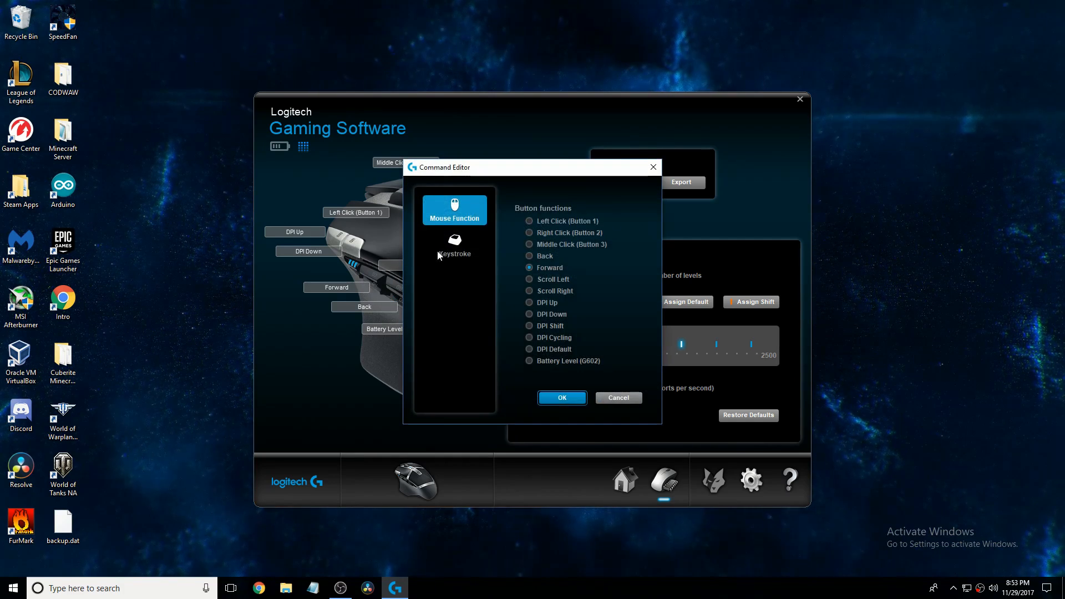
left_click(455, 246)
left_click(454, 218)
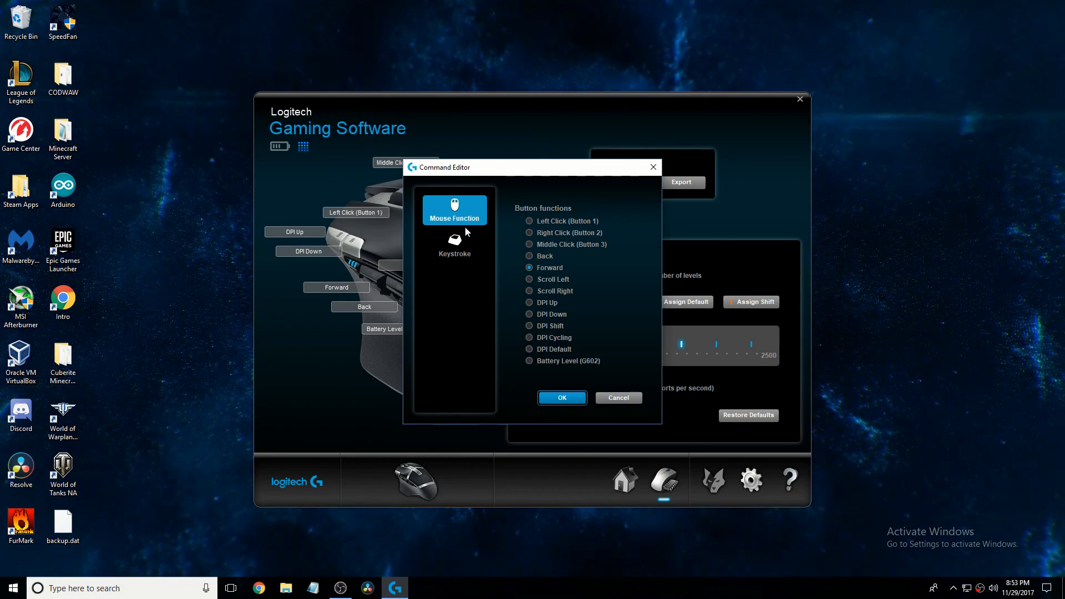
left_click(455, 244)
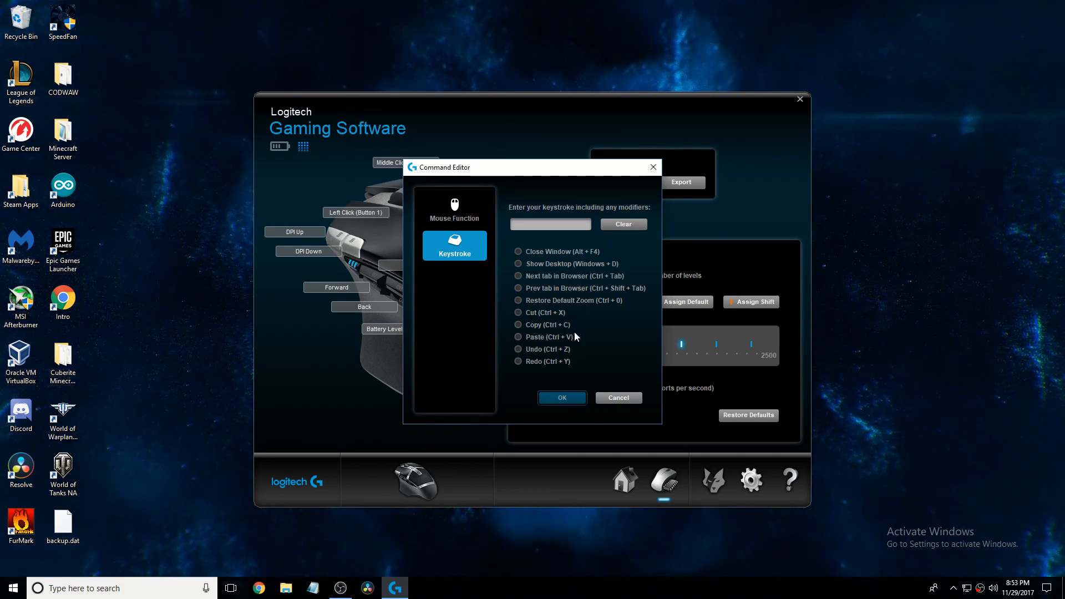
left_click(653, 168)
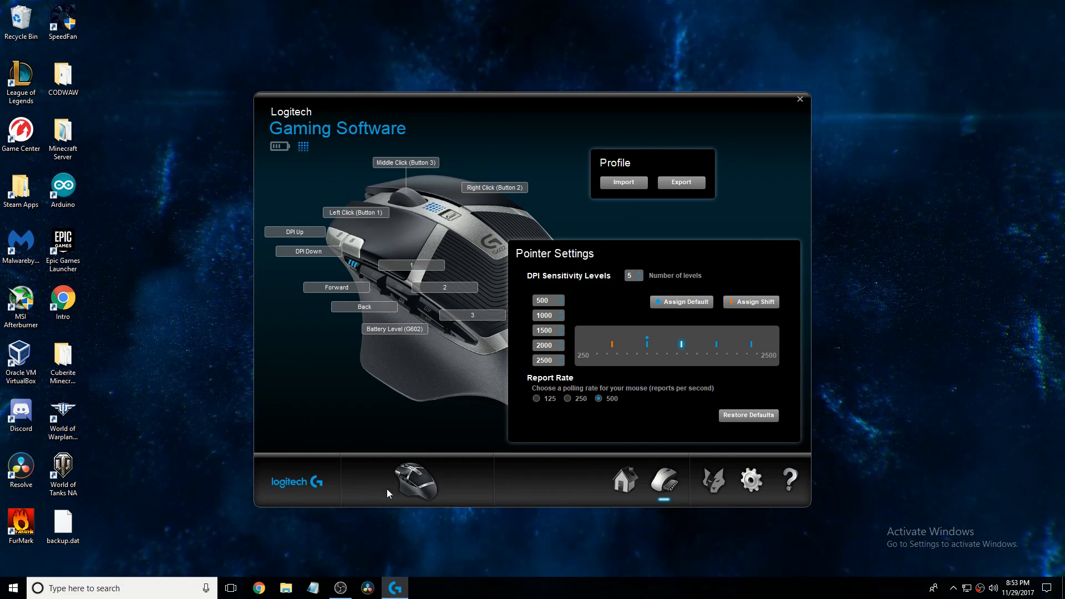
- Switch the mouse to Automatic Game Detection, and view its button customization and pointer settings pages
left_click(407, 487)
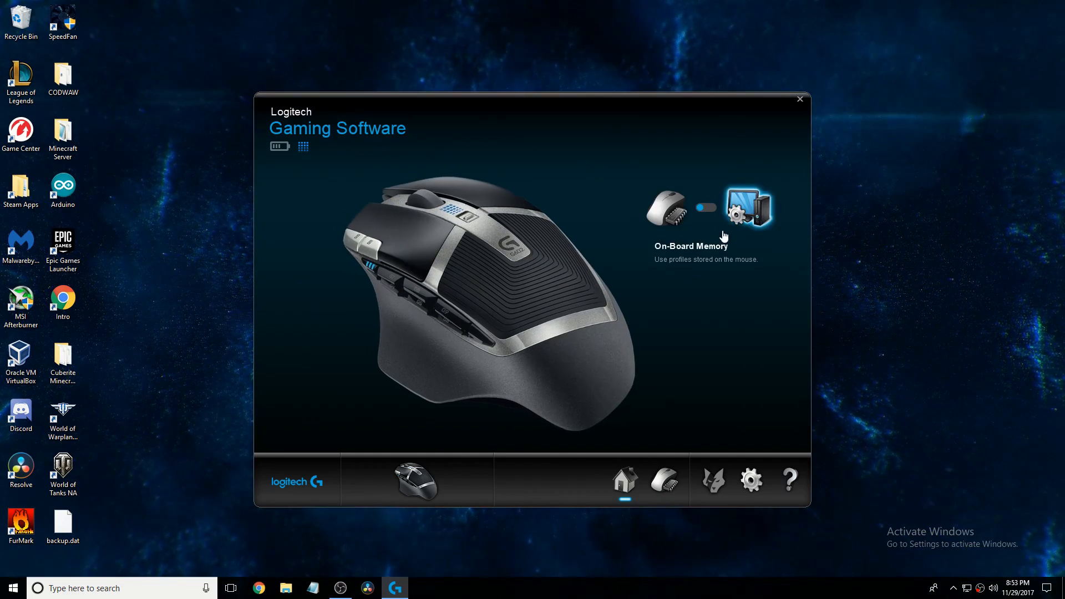
left_click(725, 217)
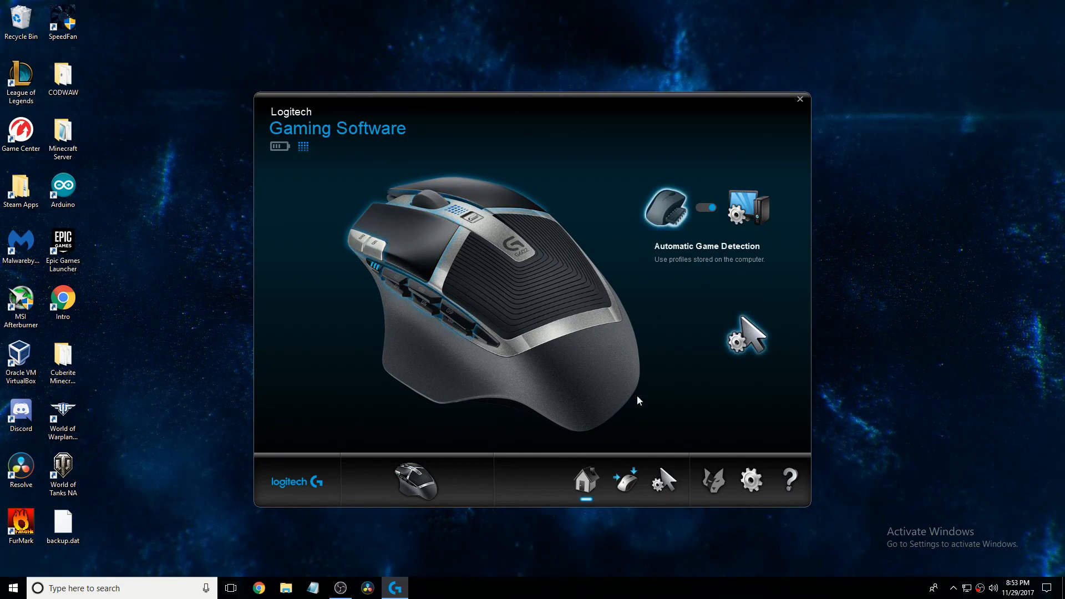
left_click(617, 489)
left_click(663, 490)
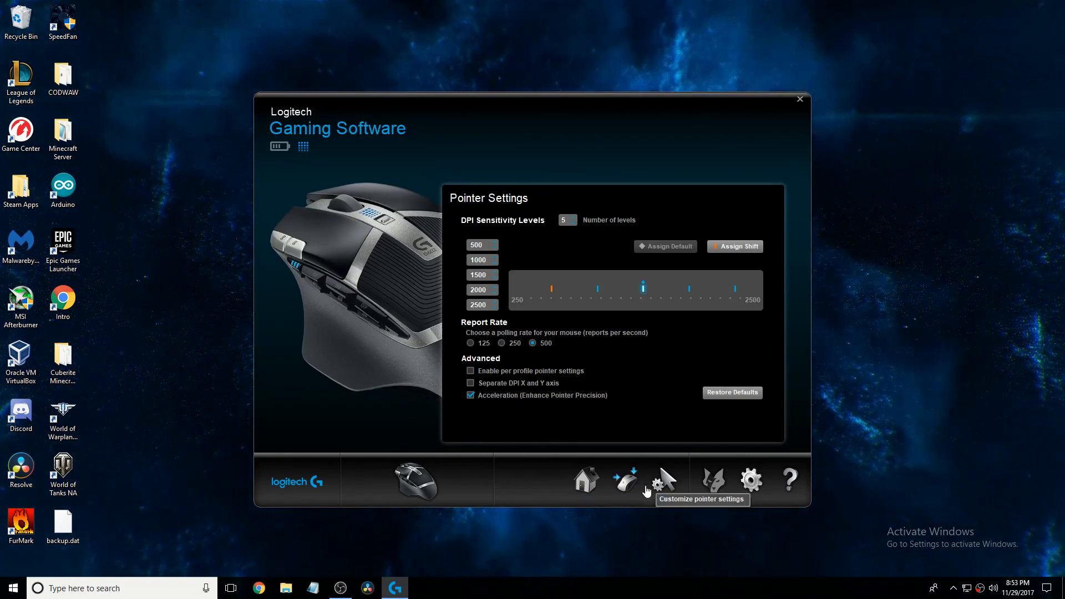
left_click(624, 491)
left_click(588, 496)
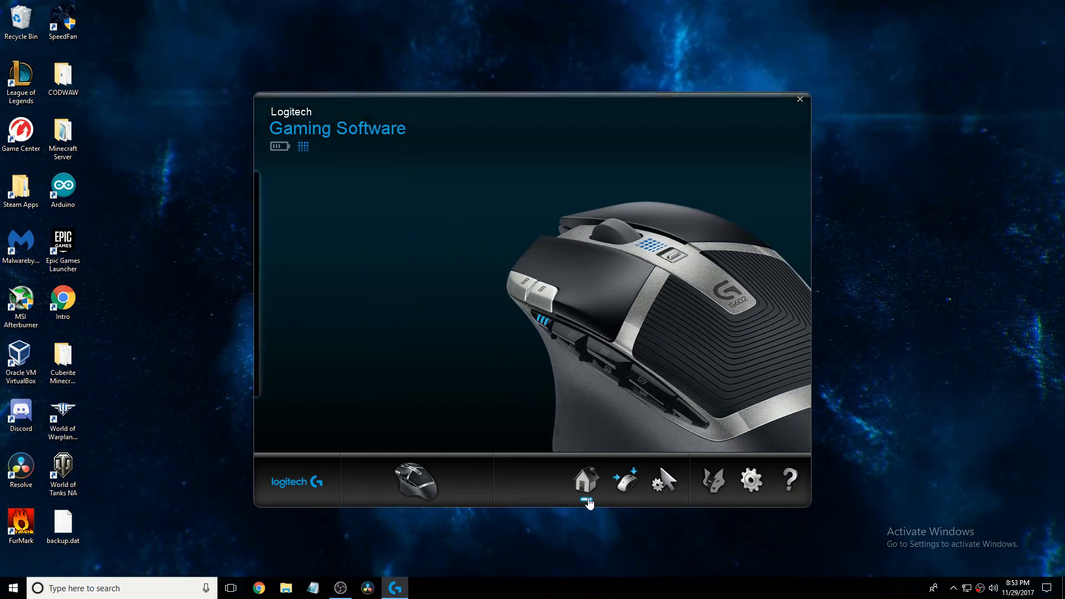
- Switch the mouse back to On-Board Memory, view its settings page and return to the home page
left_click(667, 220)
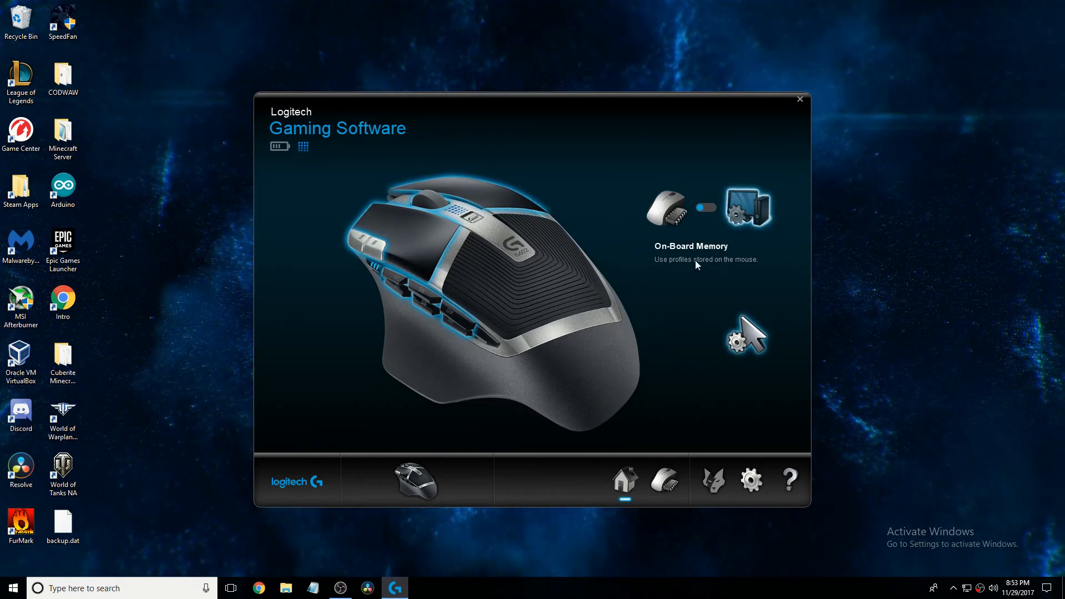
left_click(664, 480)
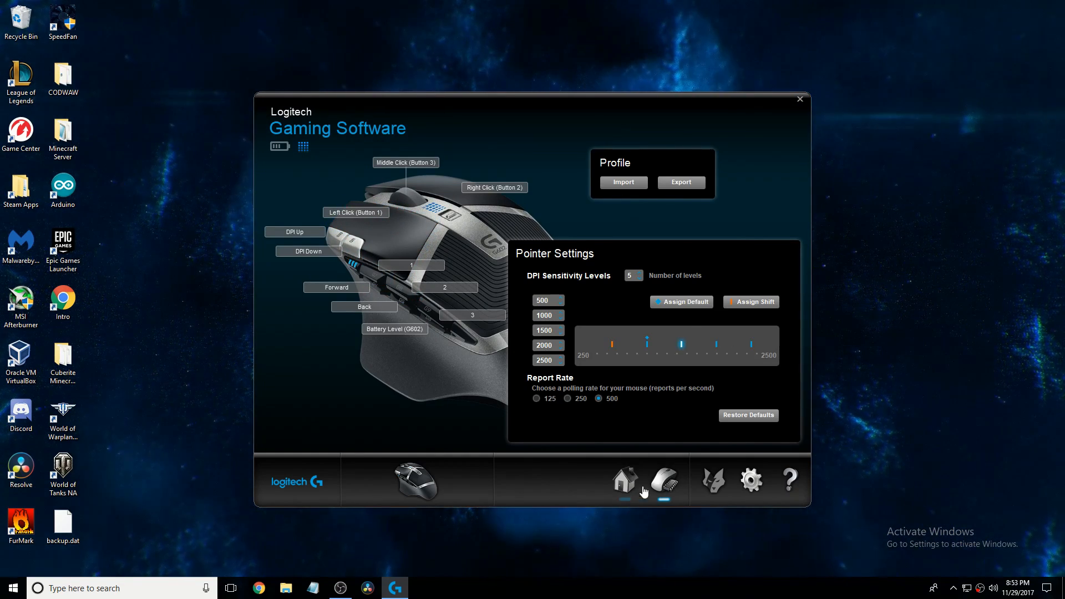
left_click(625, 482)
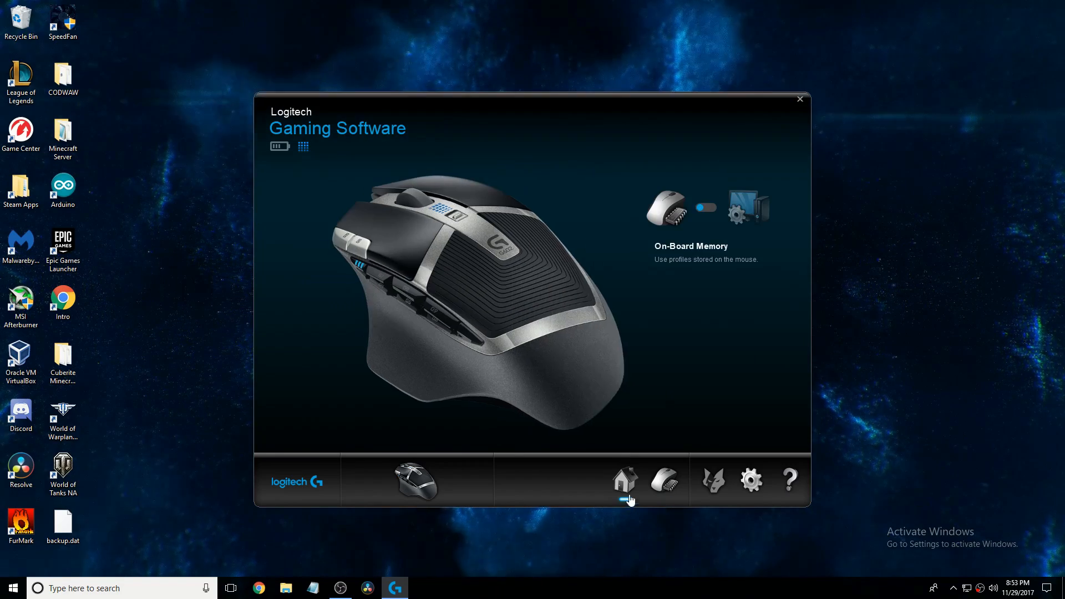
- Set the mouse to Automatic Game Detection, view the button customization page and open the pointer settings
left_click(698, 217)
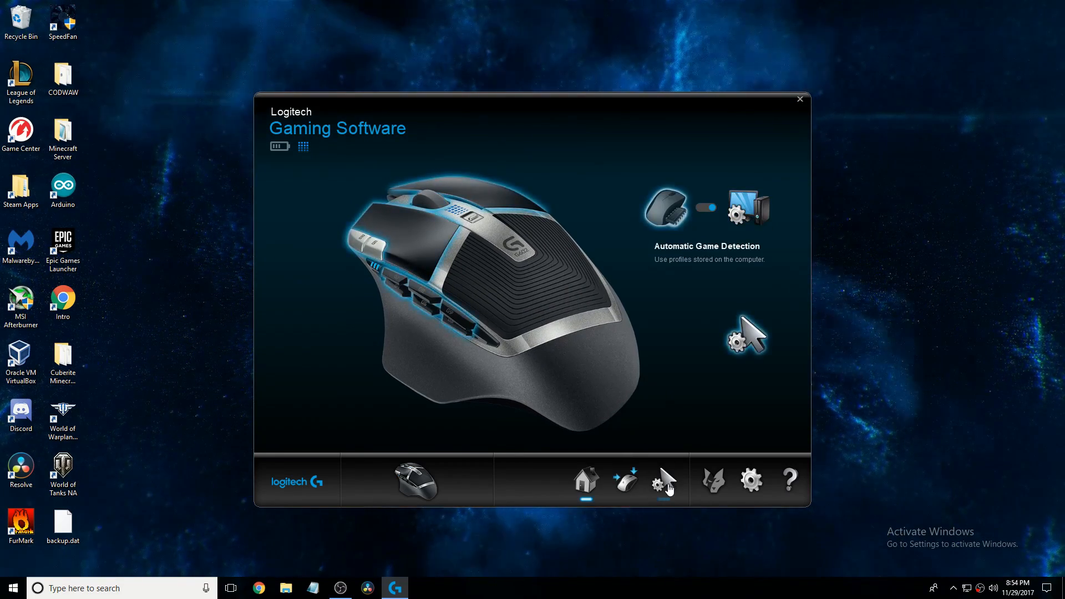
left_click(625, 482)
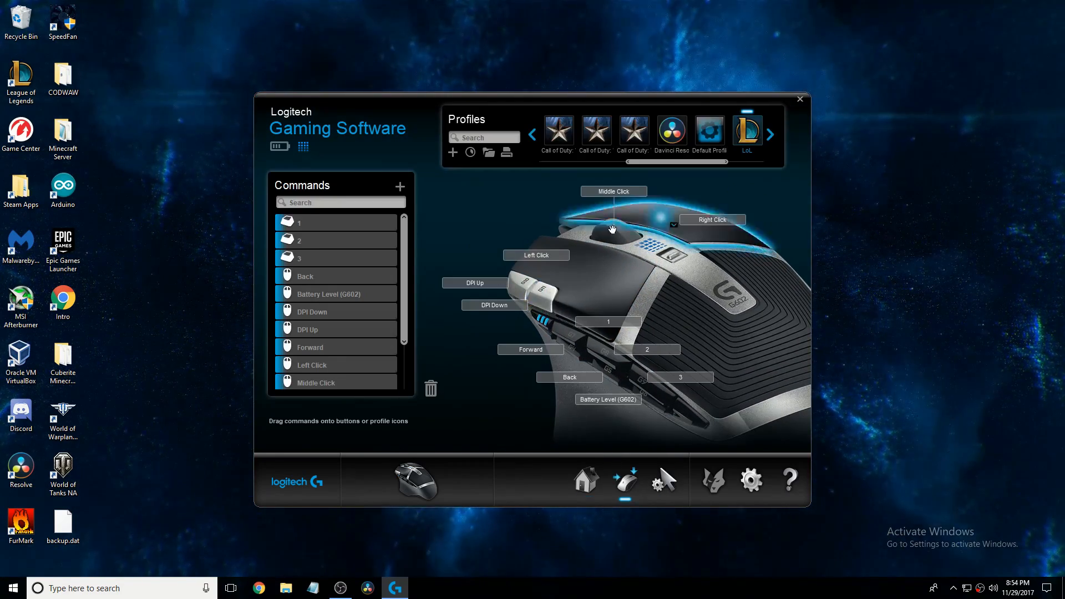
left_click(663, 498)
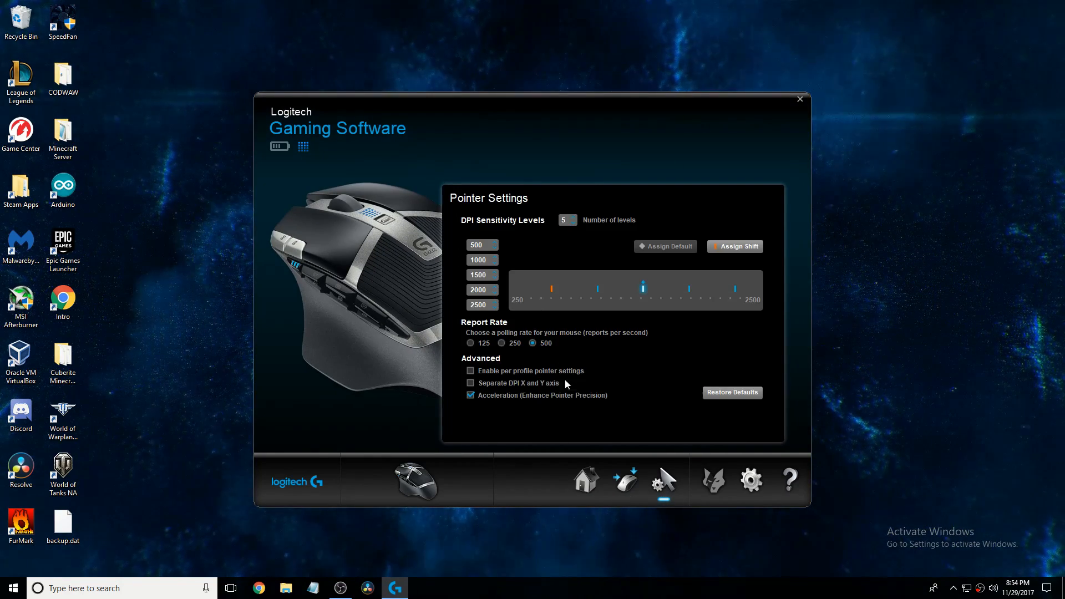
- Reduce the number of DPI sensitivity levels to 1 and raise it back to 5
left_click(573, 222)
left_click(573, 222)
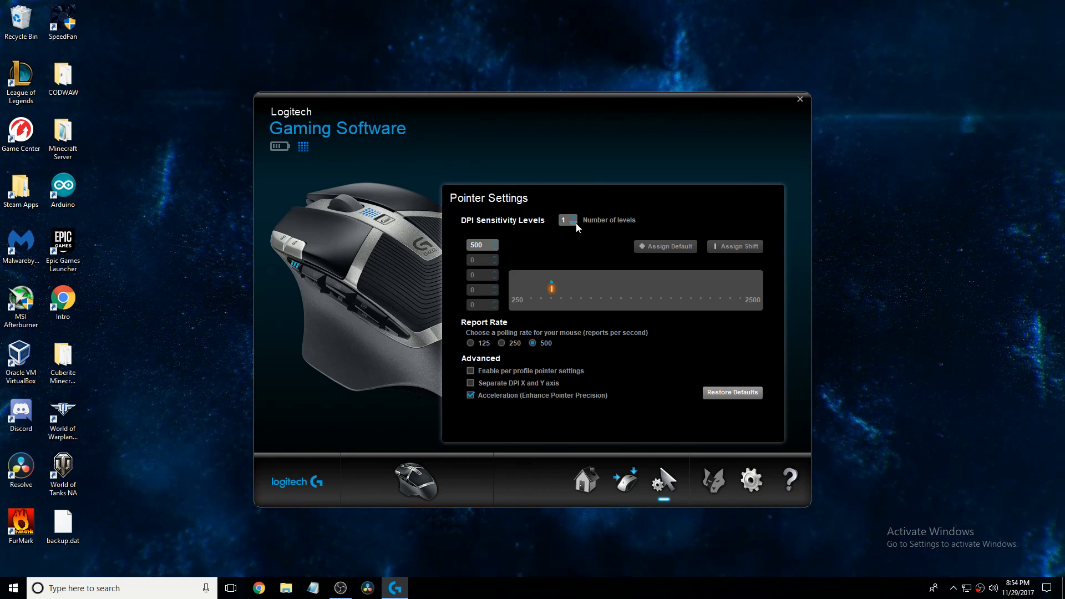
left_click(573, 217)
left_click(574, 217)
left_click(574, 218)
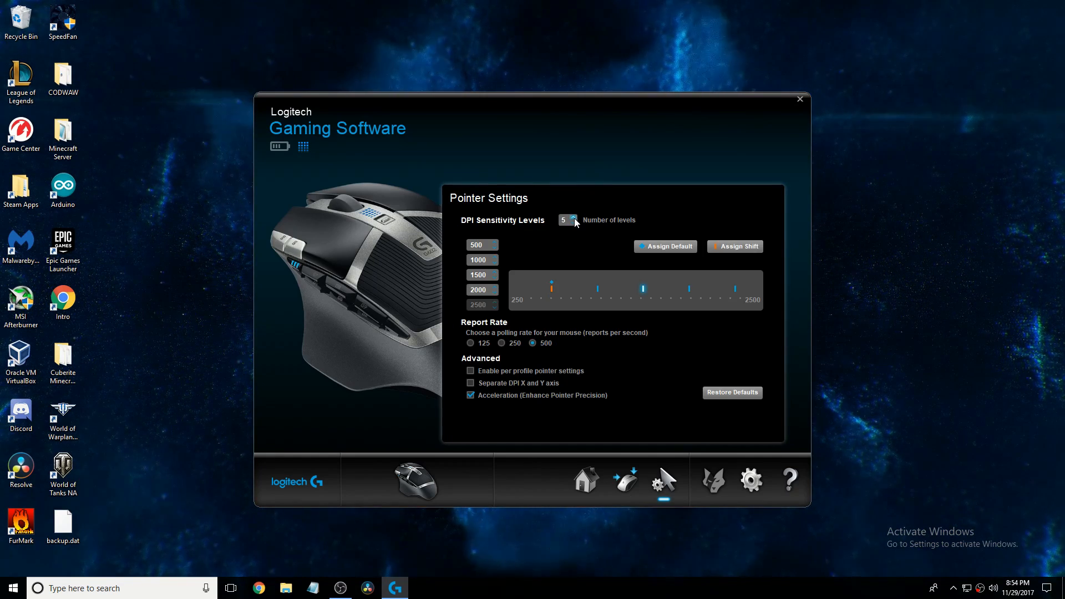
left_click(573, 217)
left_click(620, 474)
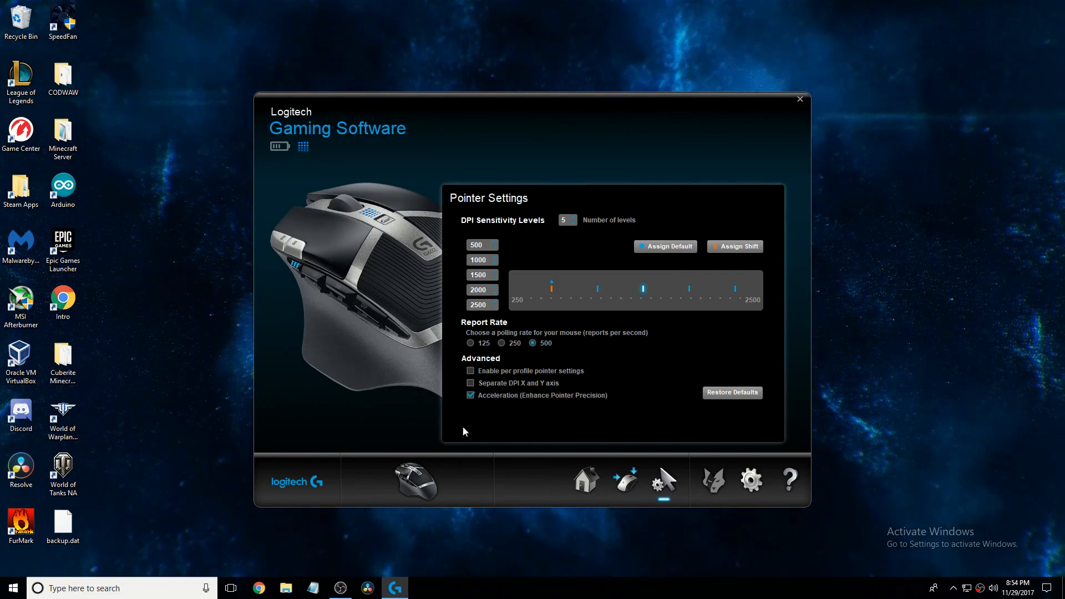
- Enable separate DPI for the X and Y axis and disable it again
left_click(471, 384)
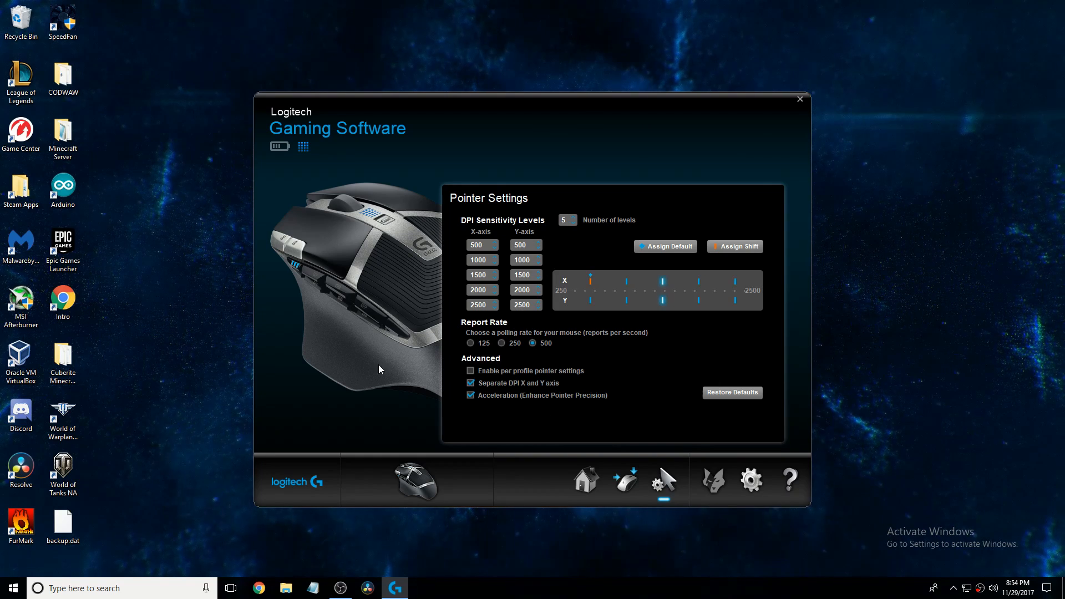
left_click(497, 384)
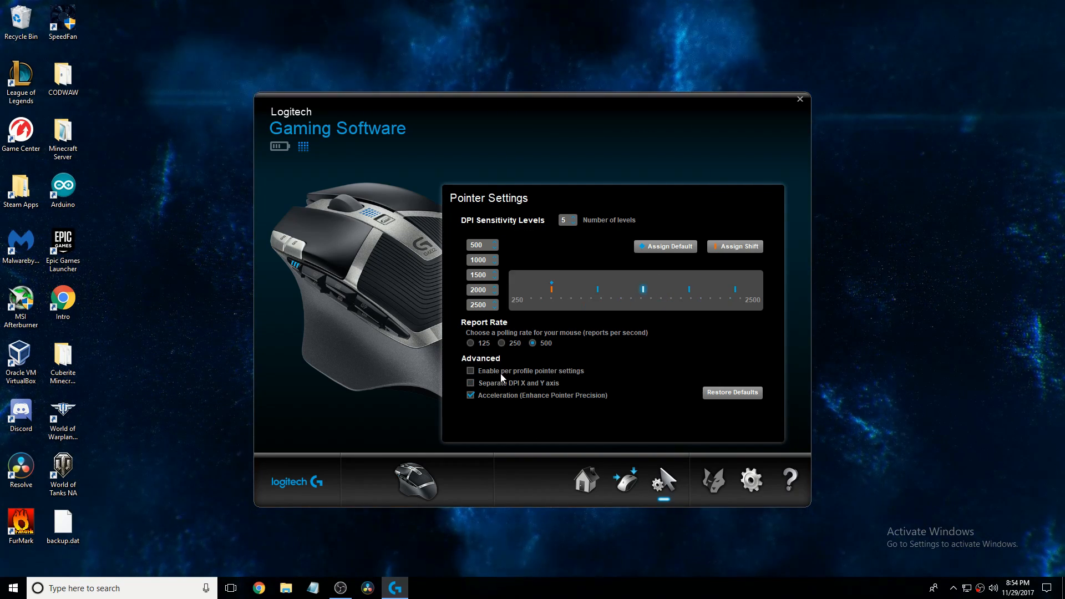
- Examine the command types available for the Left Click button, from Keystroke through Ventrilo, and leave the Command Editor without changes
left_click(625, 481)
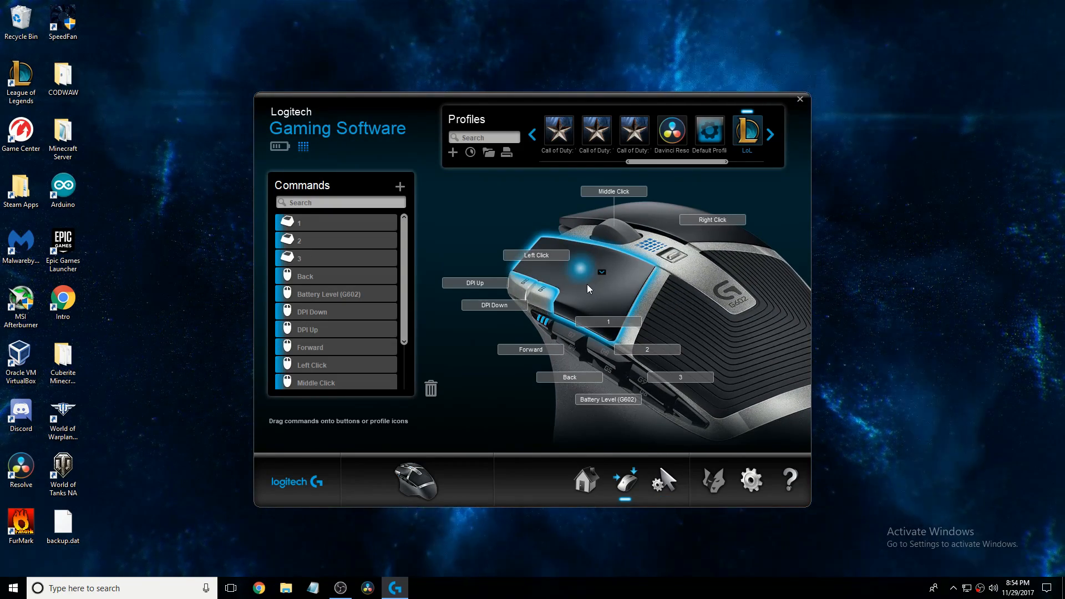
right_click(600, 269)
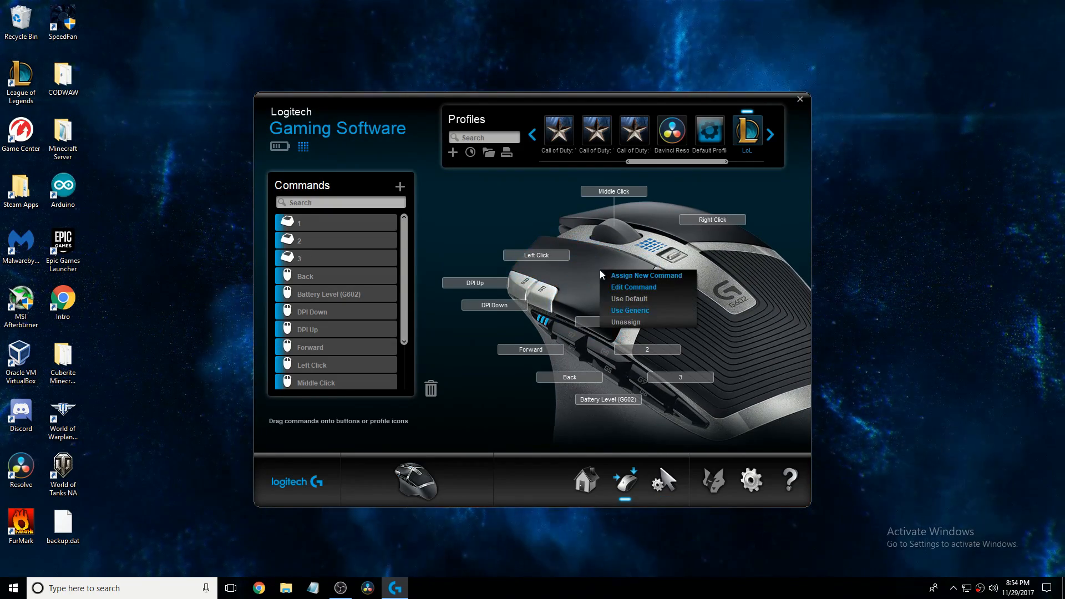
left_click(624, 287)
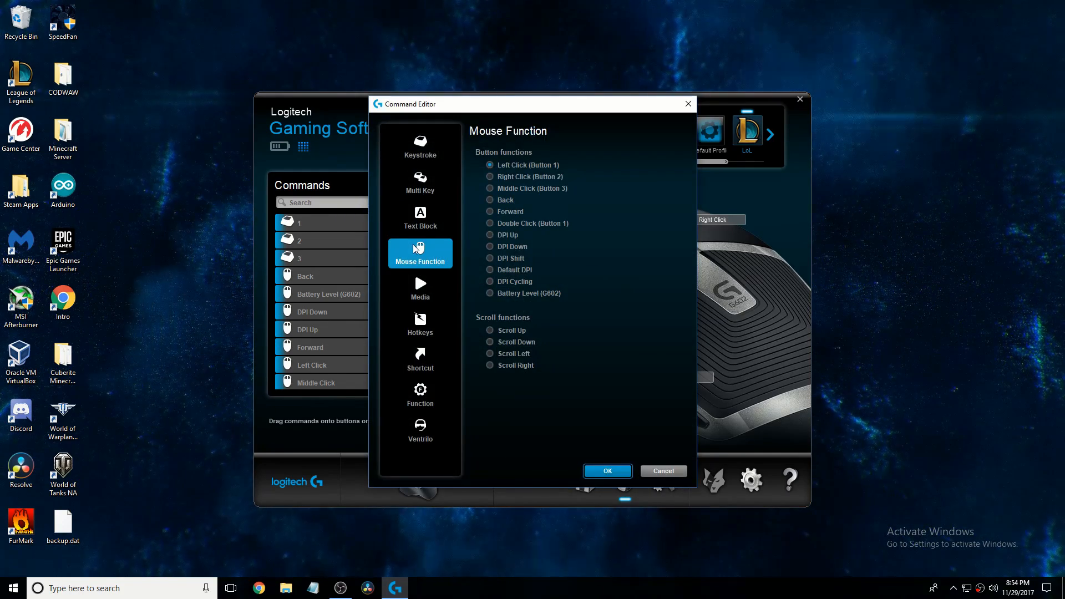
left_click(432, 152)
left_click(420, 187)
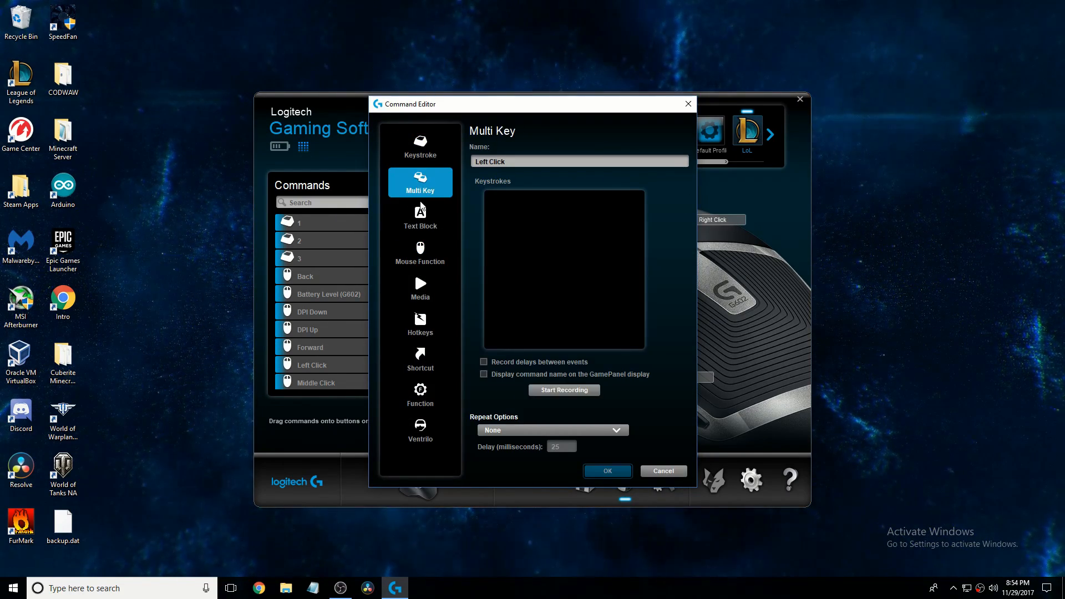
left_click(421, 217)
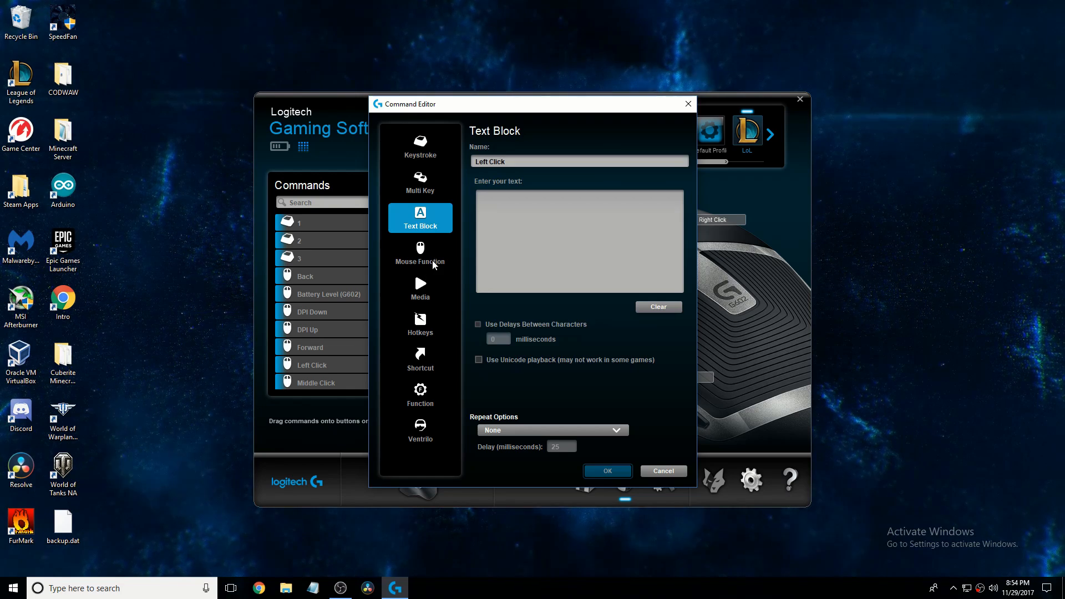
left_click(432, 260)
left_click(437, 290)
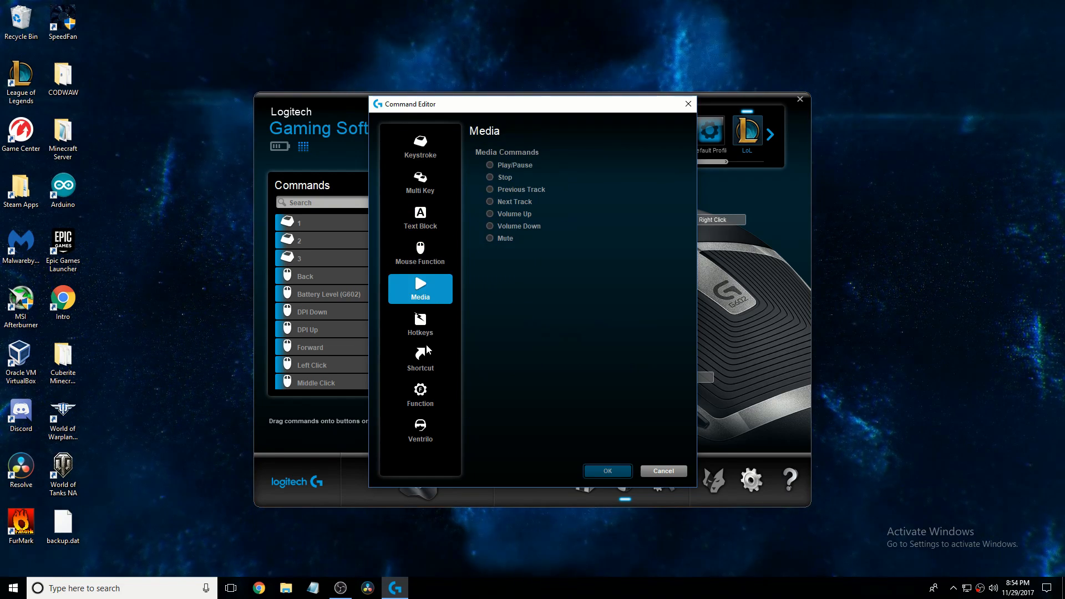
left_click(424, 327)
left_click(420, 358)
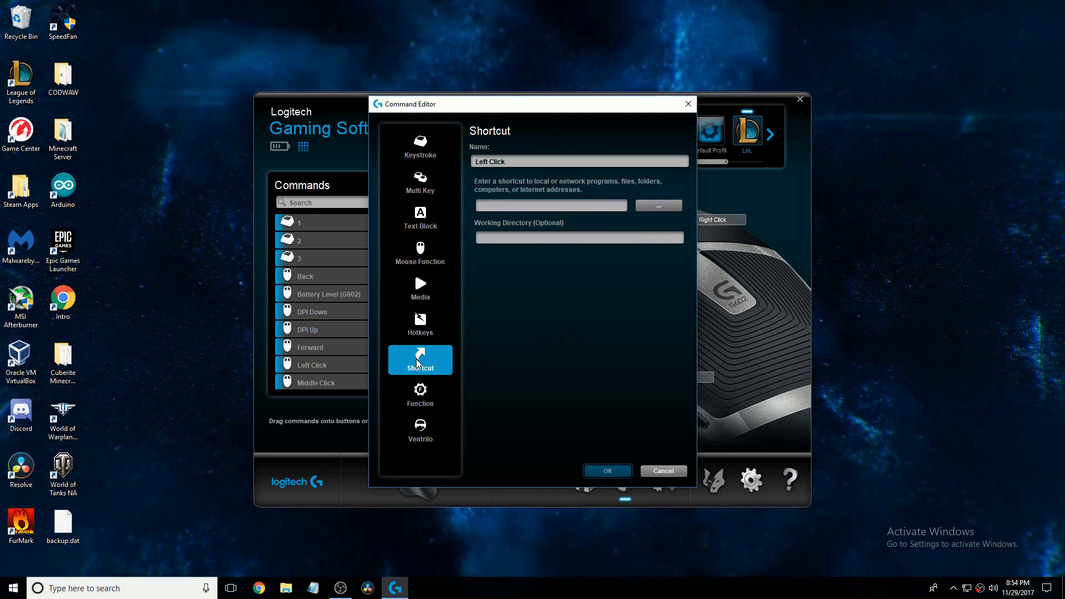
left_click(417, 396)
left_click(428, 439)
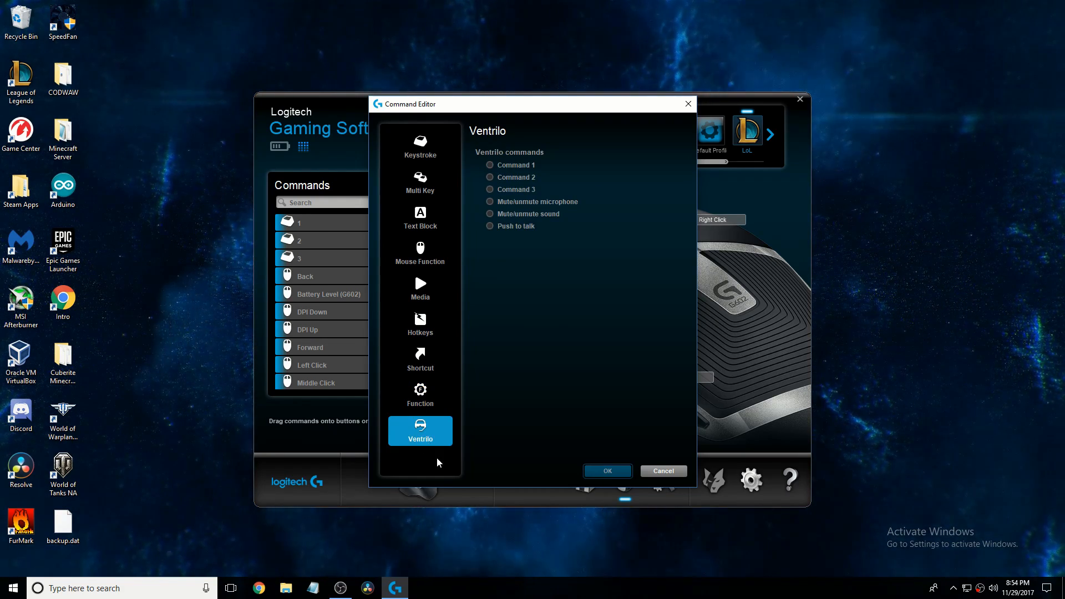
left_click(666, 472)
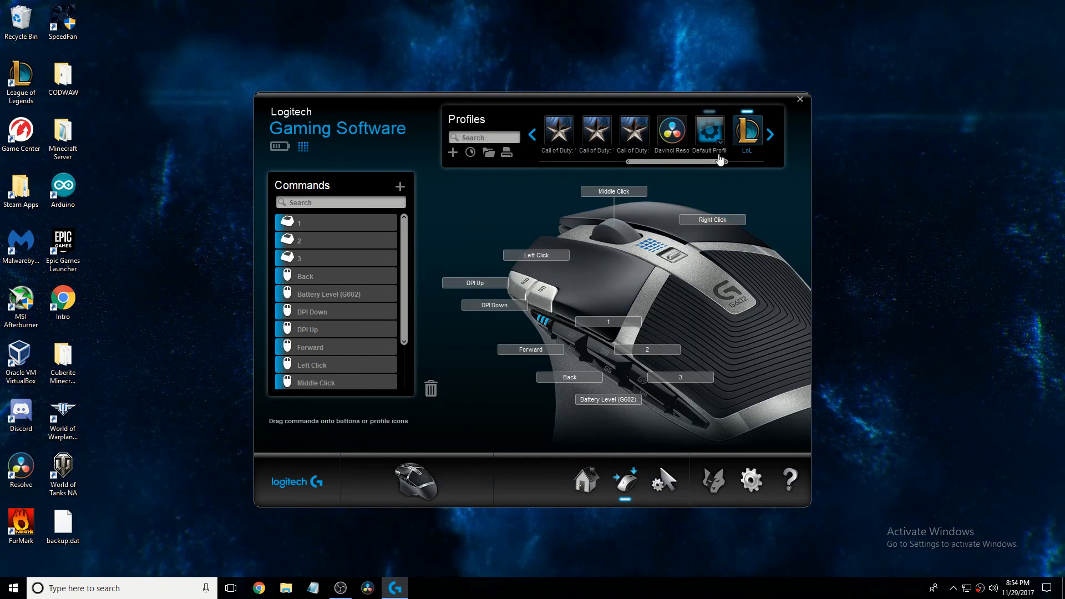
- Select the Davinci Resolve profile, view the home page and return to the button customization page
left_click(663, 138)
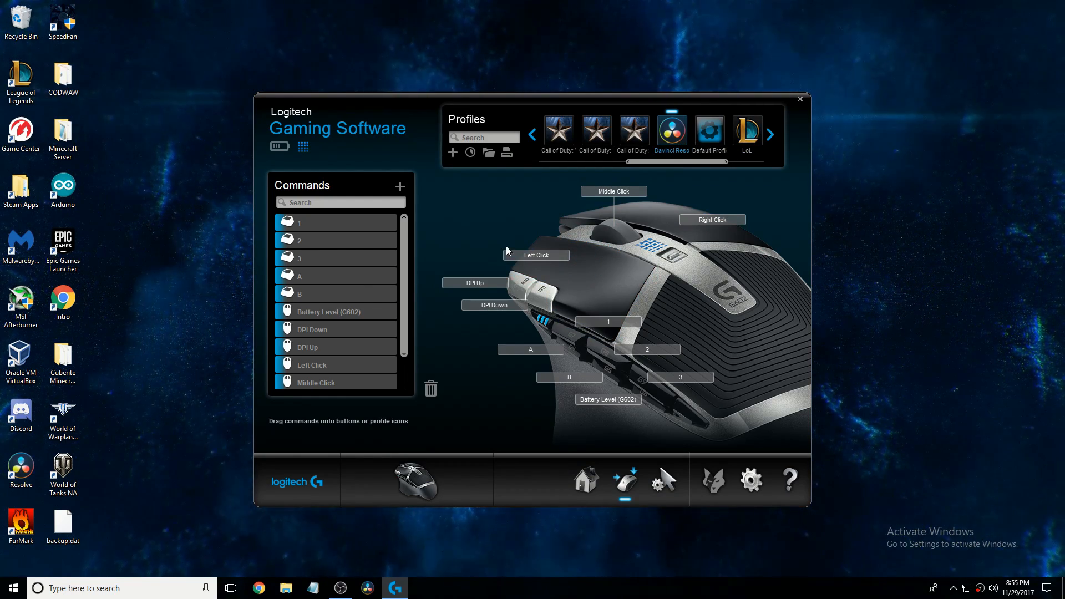
left_click(585, 484)
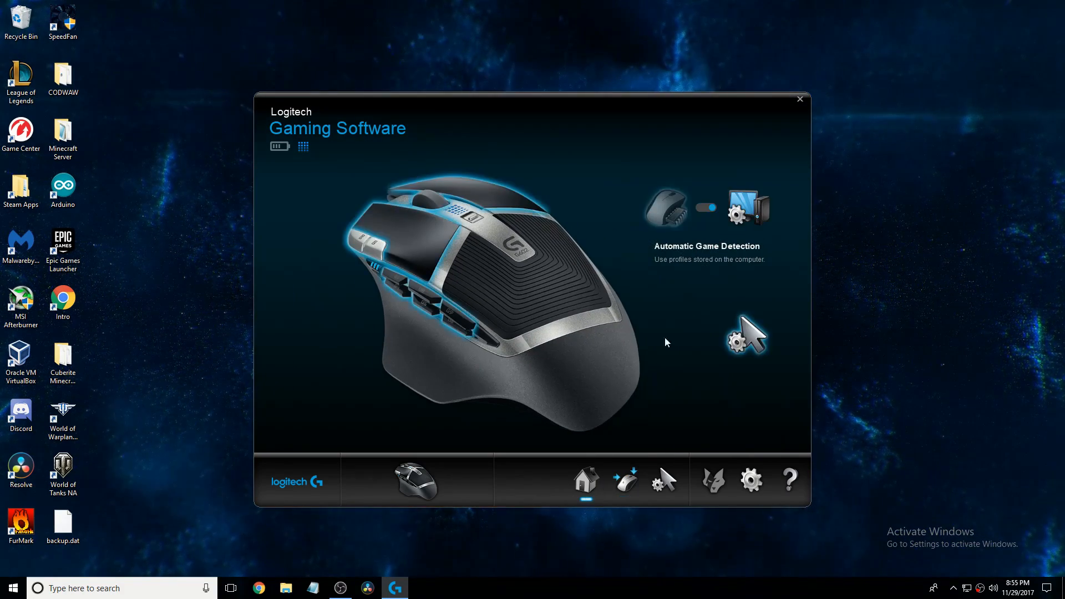
left_click(626, 481)
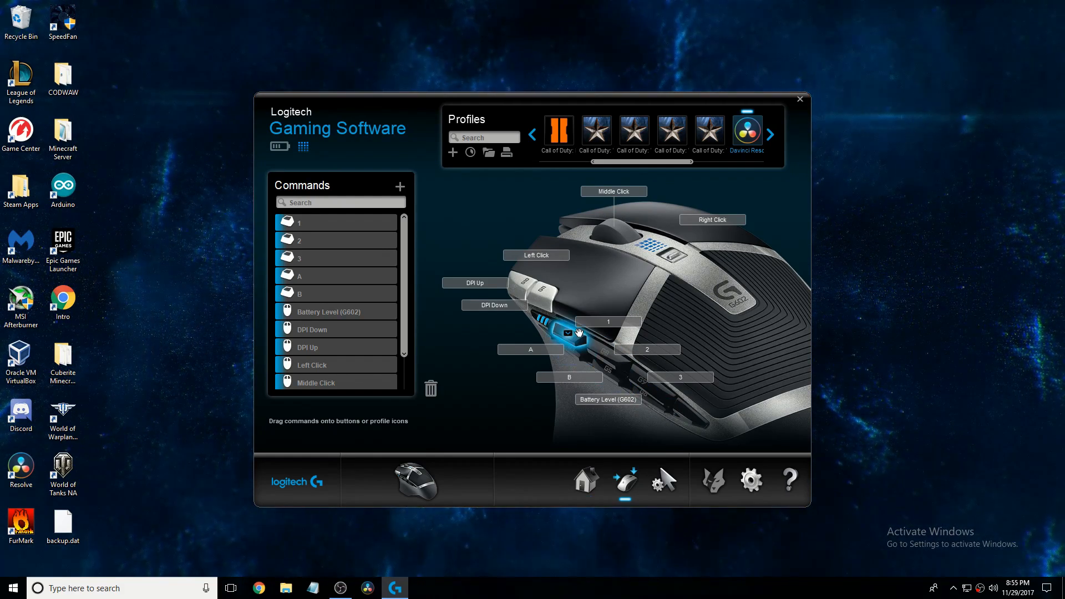
- Assign a new keystroke command B to the side button labelled B in the Davinci Resolve profile
left_click(613, 379)
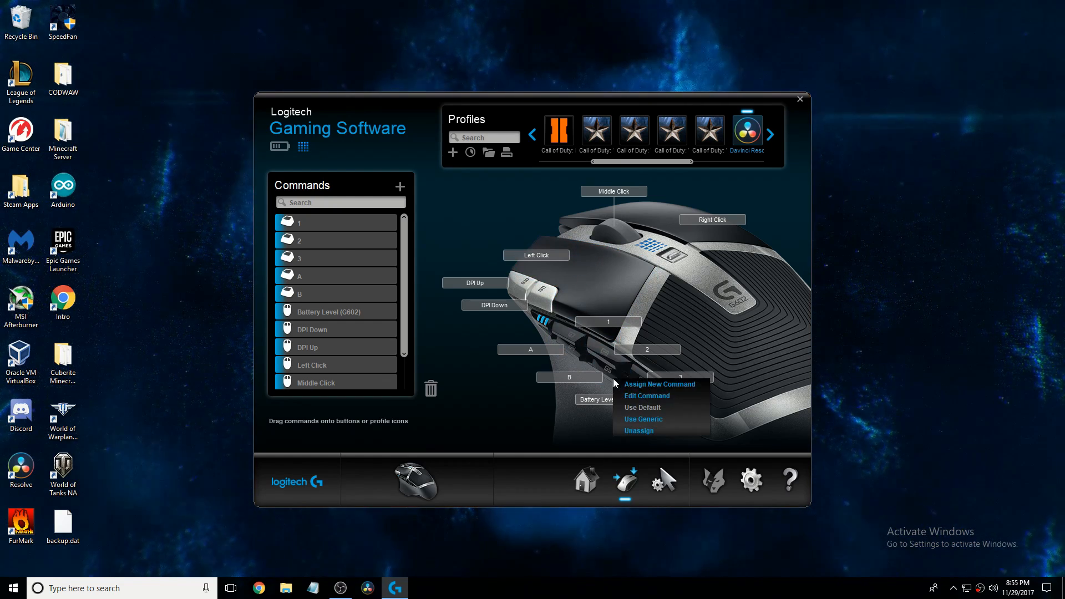
left_click(632, 443)
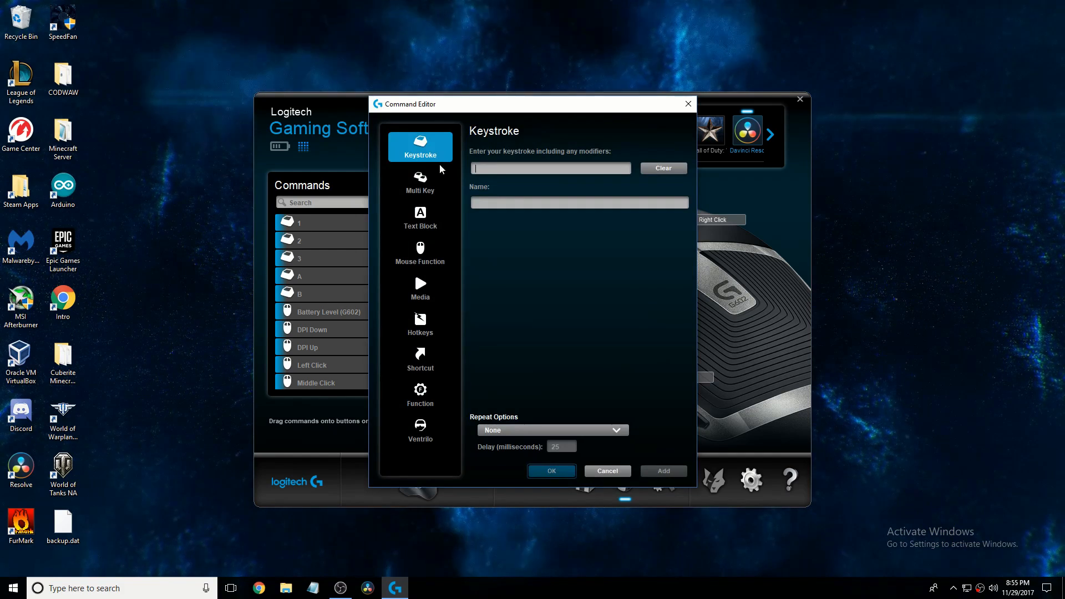
left_click(512, 166)
key("b")
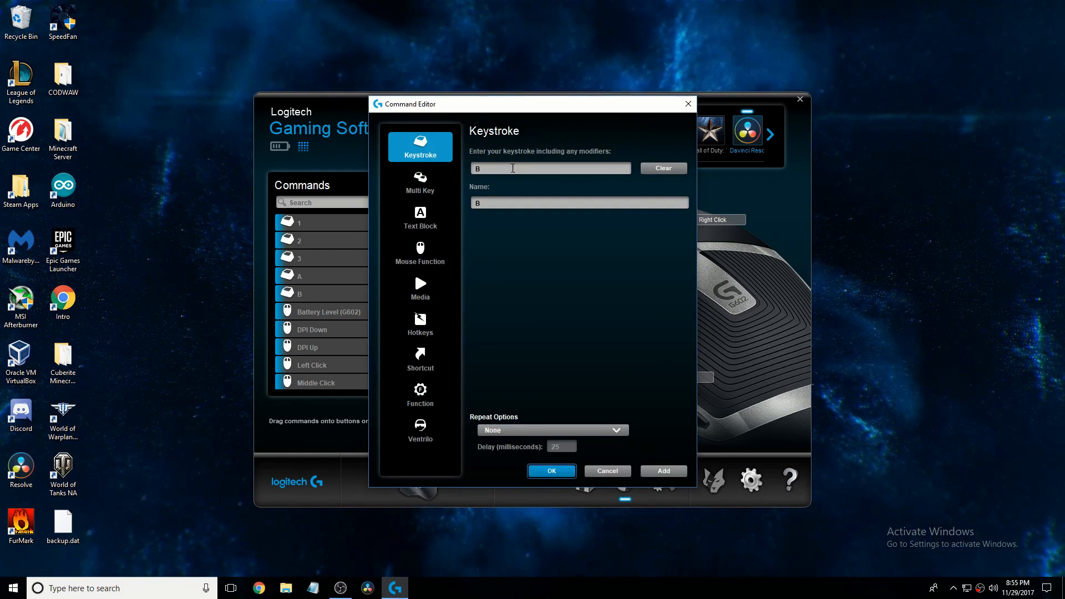
left_click(506, 201)
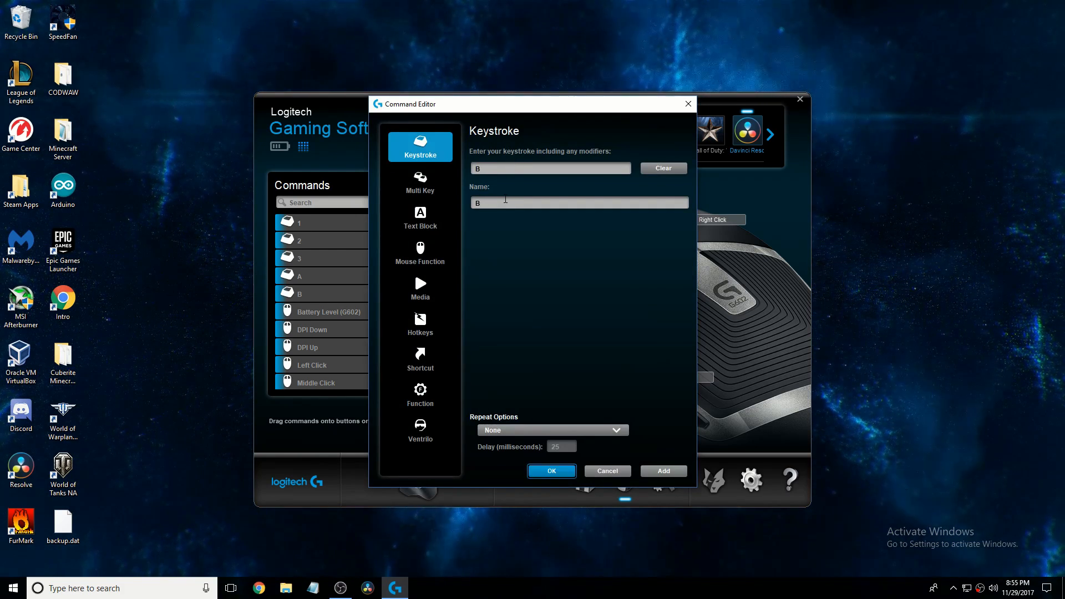
type("b")
key("BackSpace")
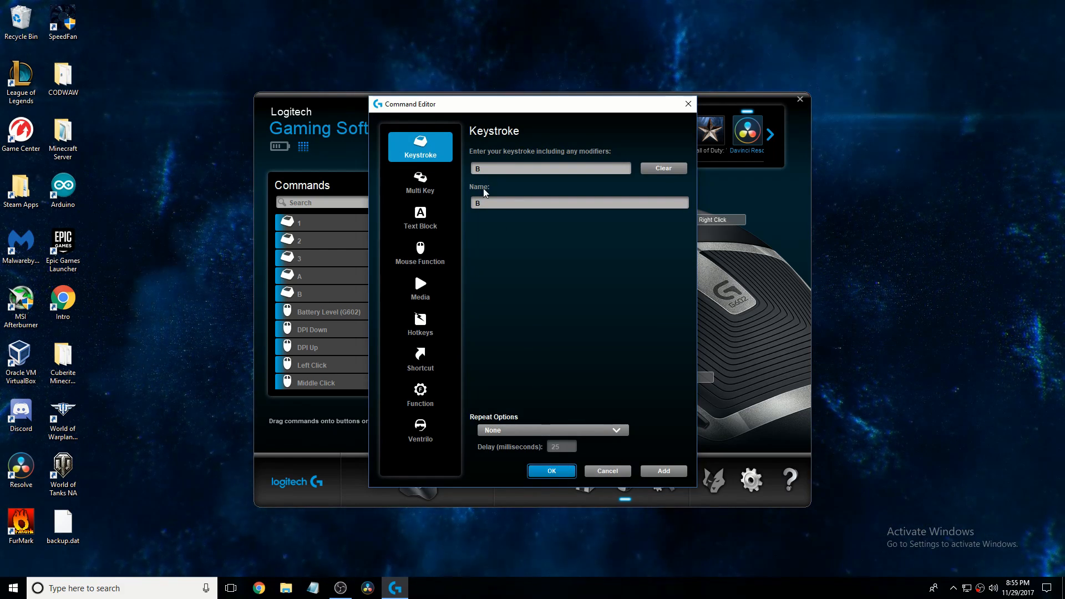
left_click(557, 475)
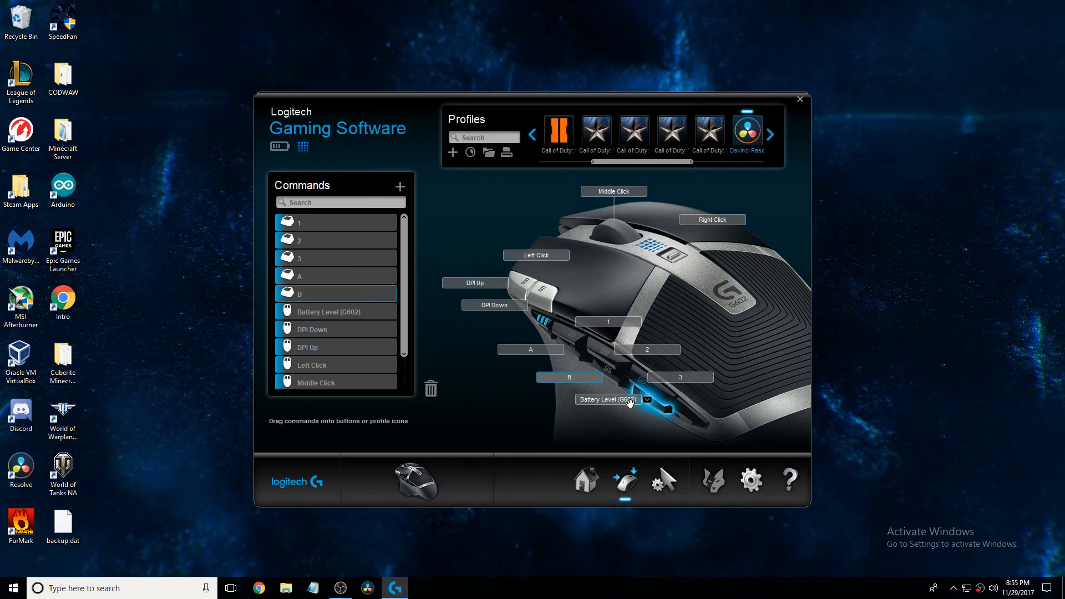
- Scan the computer for new games and accept the detected game profiles
left_click_drag(630, 404, 652, 267)
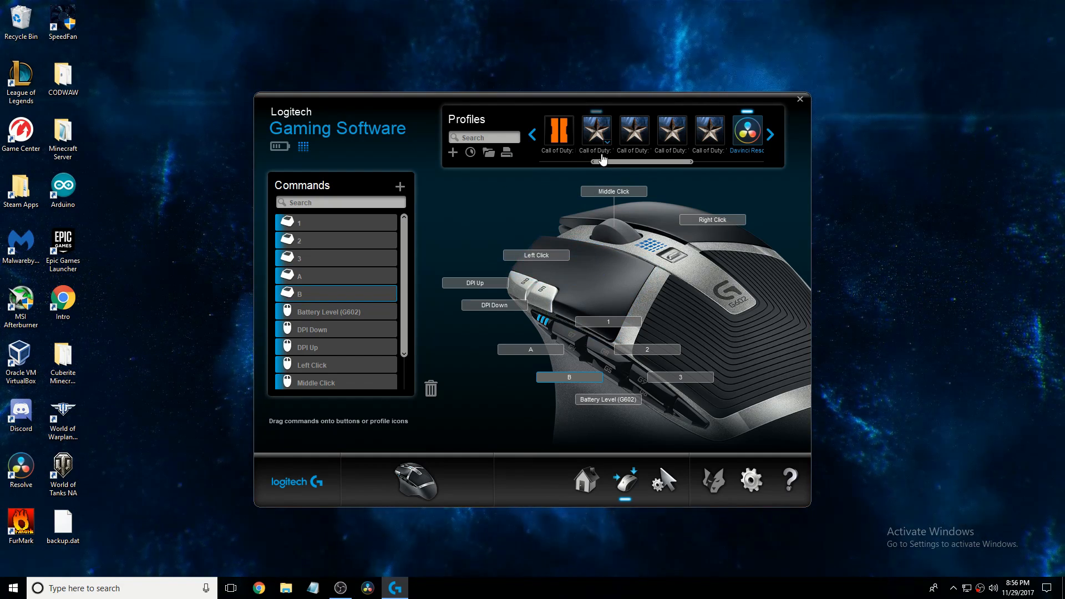
left_click_drag(608, 161, 543, 163)
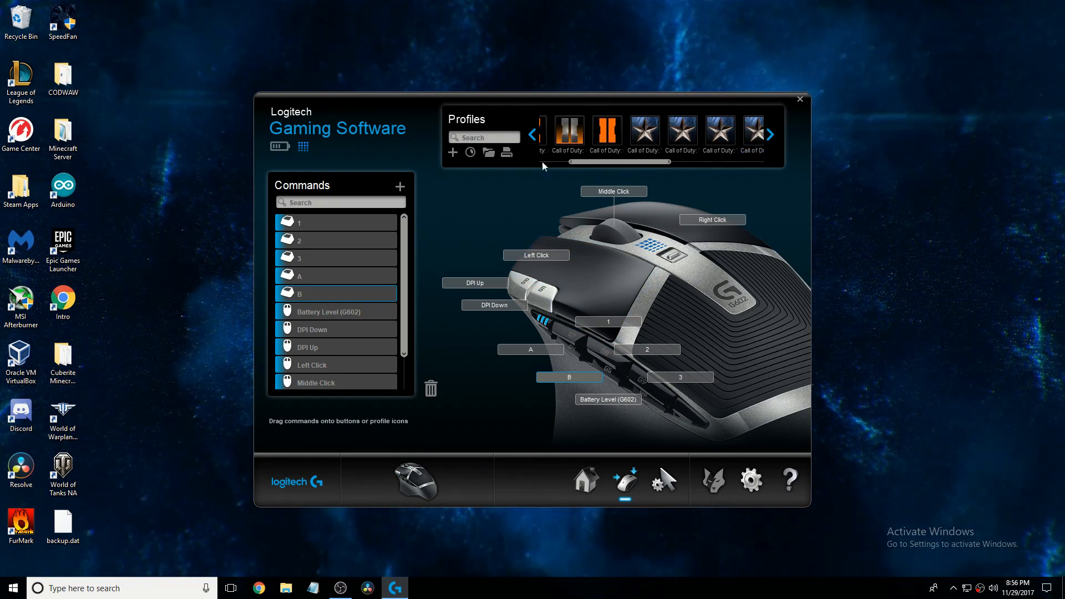
left_click(473, 155)
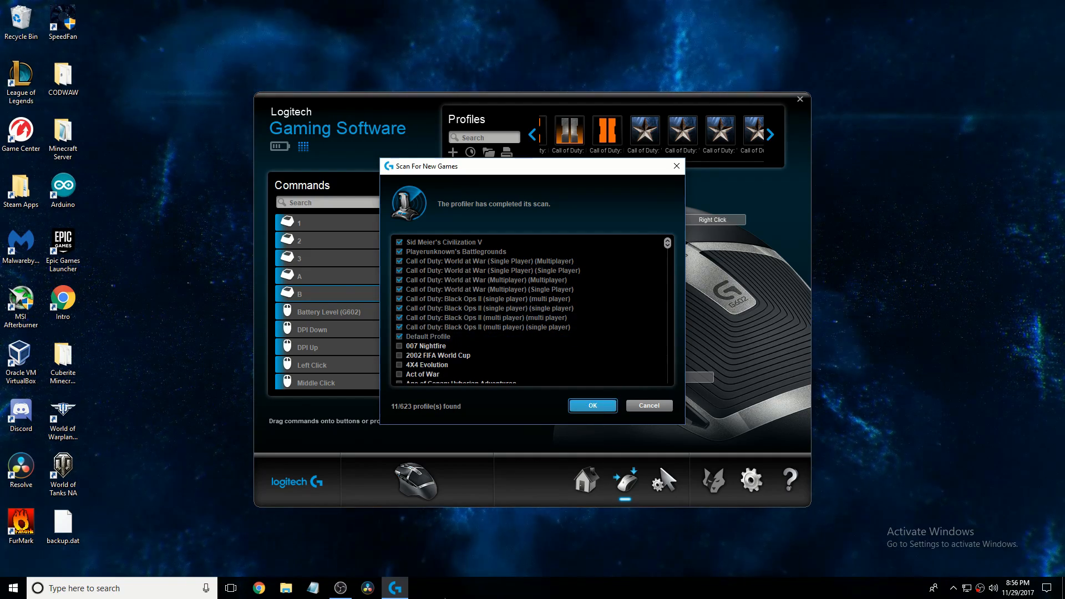
left_click(593, 406)
- Switch to Steam to view the game library and close its window again
left_click(953, 588)
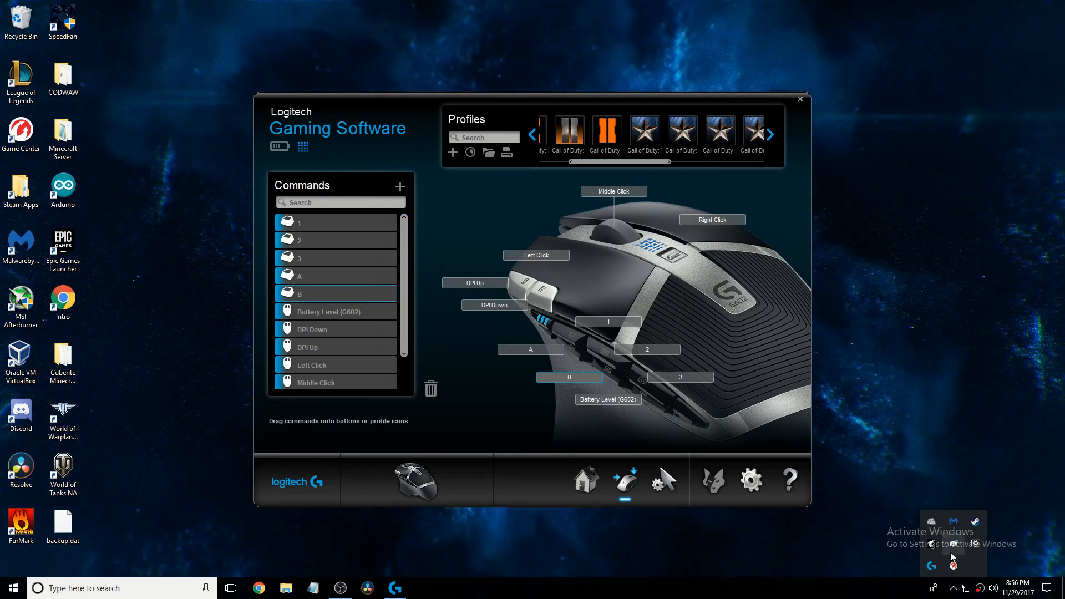
right_click(977, 522)
left_click(888, 435)
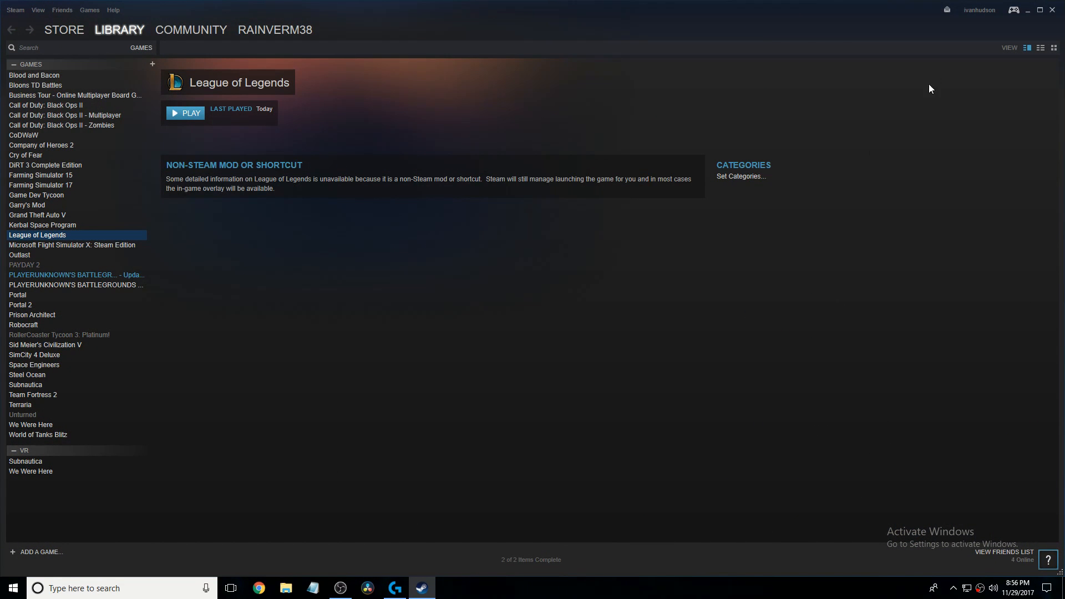
left_click(1052, 10)
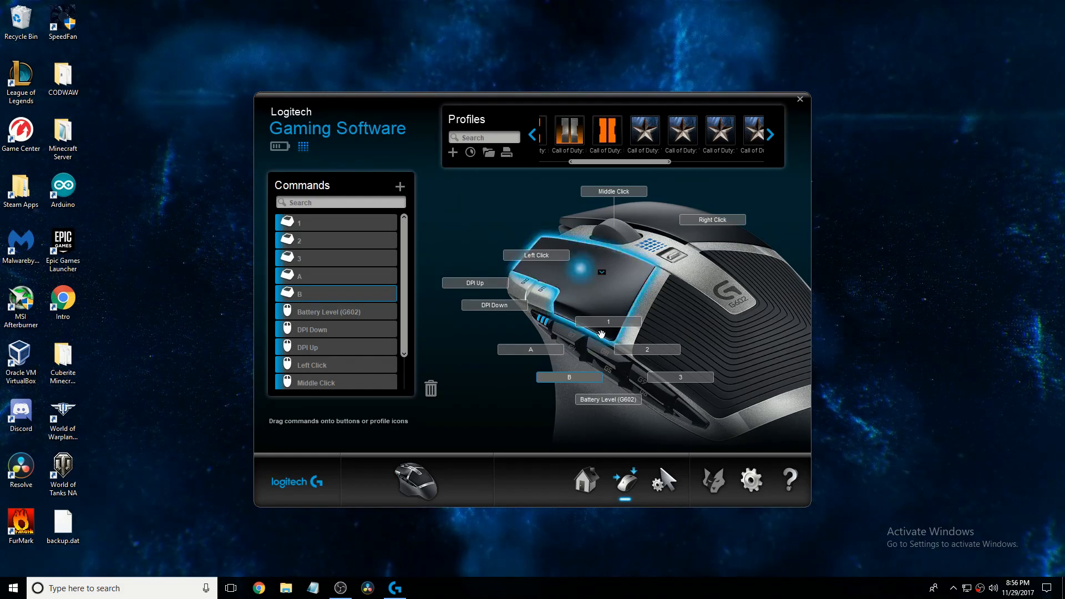
- Change the command of side button A to a Text Block with the text "Ass Butt And Other Things"
right_click(574, 357)
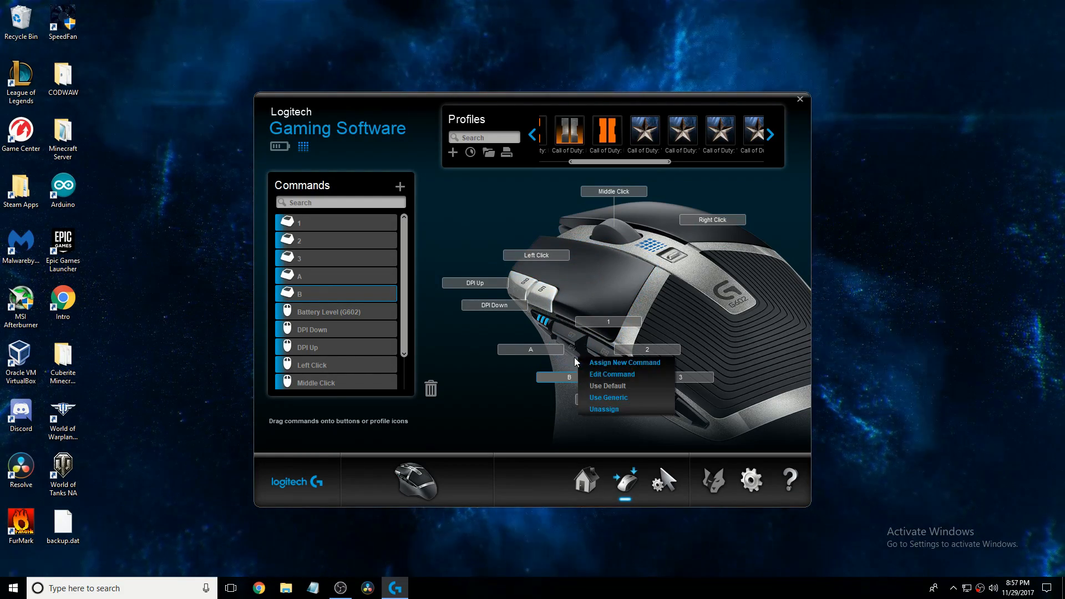
left_click(609, 365)
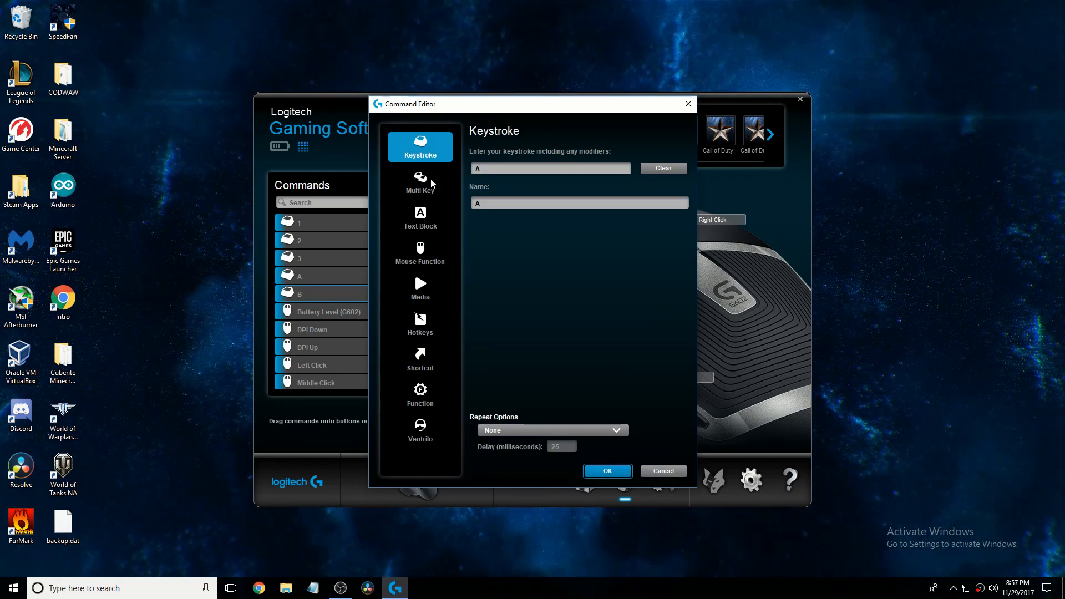
left_click(424, 216)
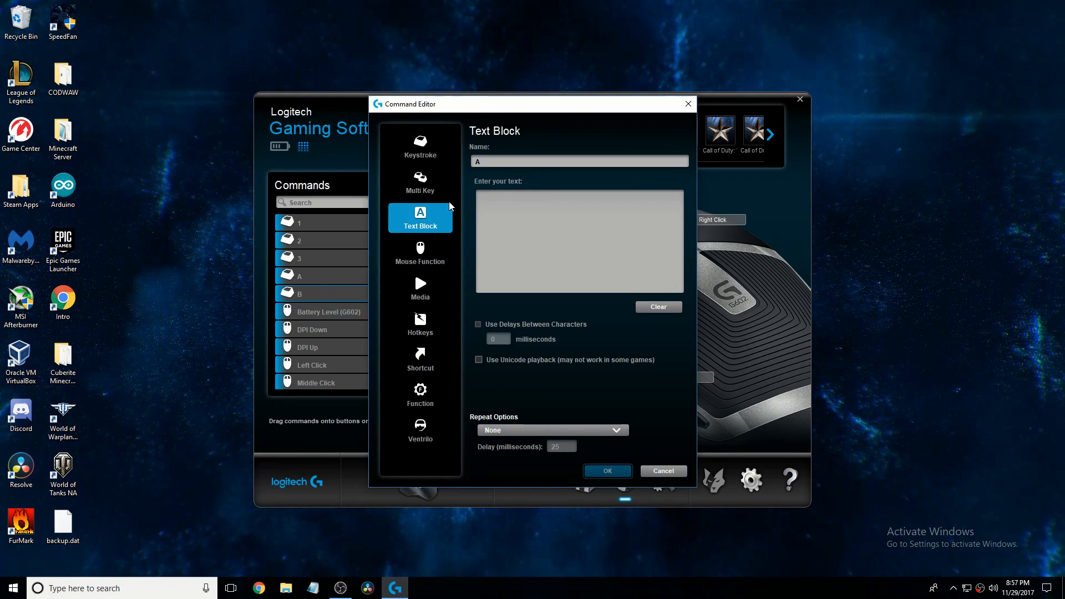
left_click(417, 189)
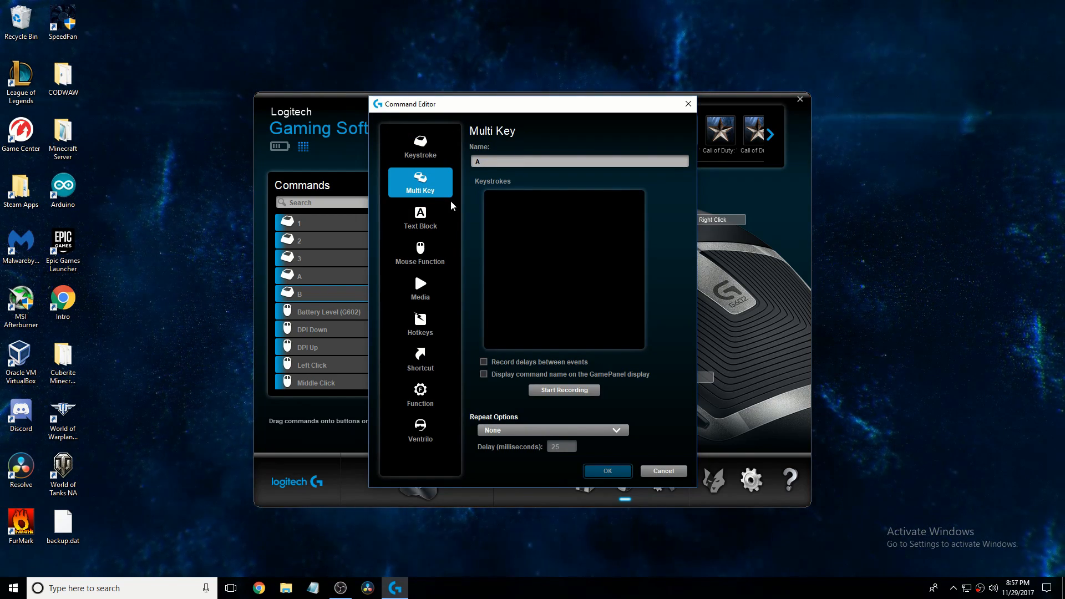
left_click(419, 217)
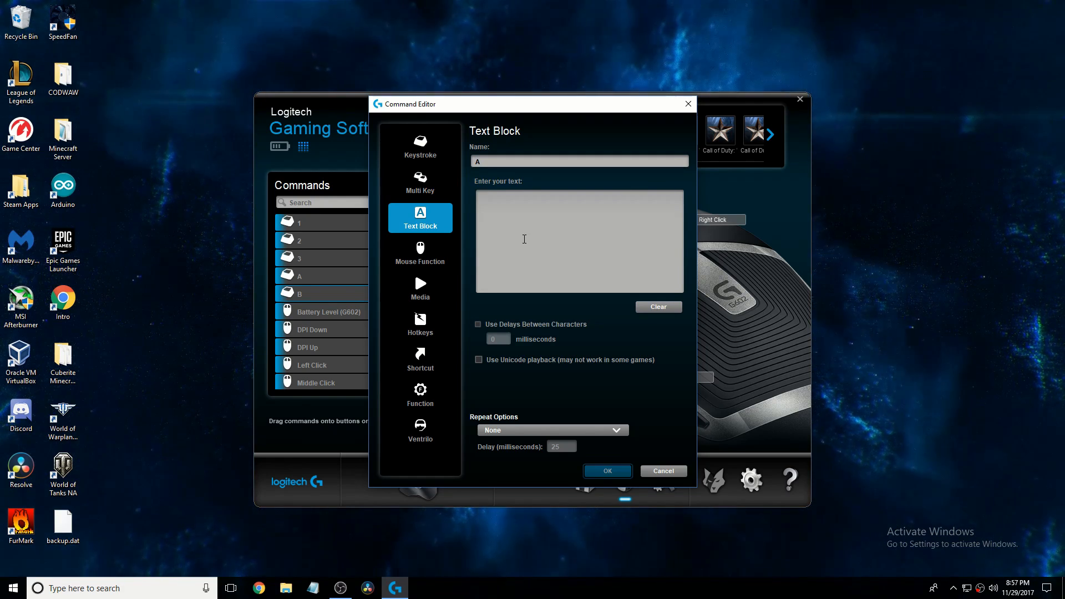
type("Ass B")
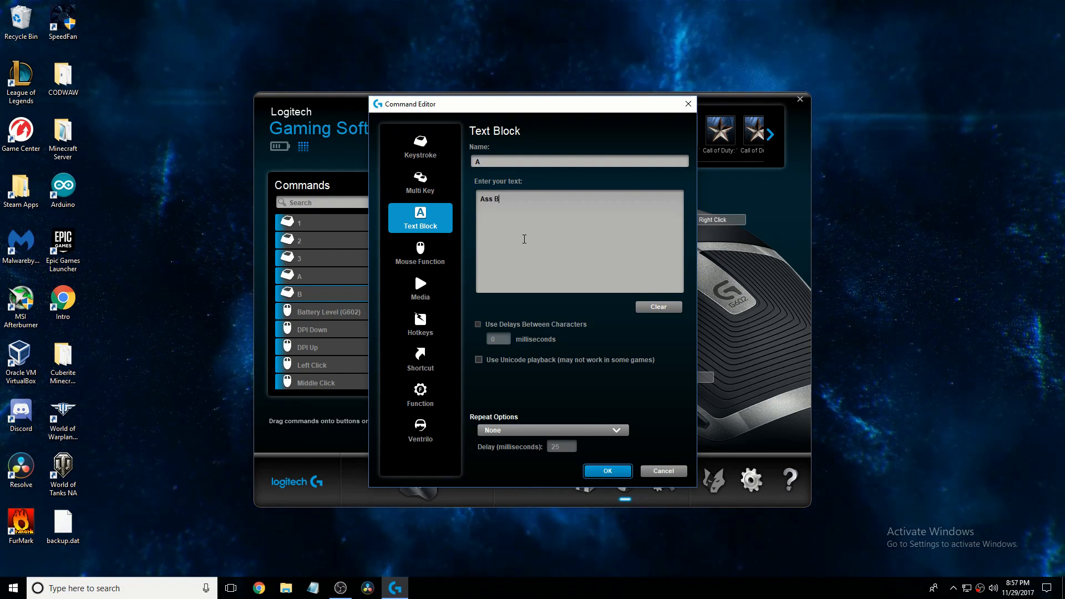
type("utt a")
key("BackSpace")
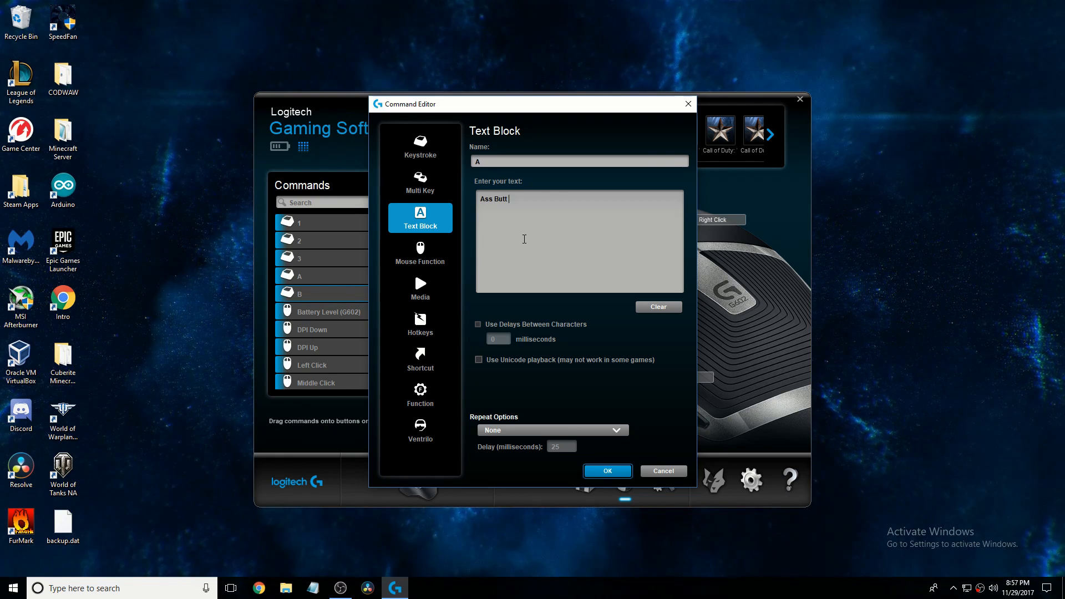
type("And Other Things")
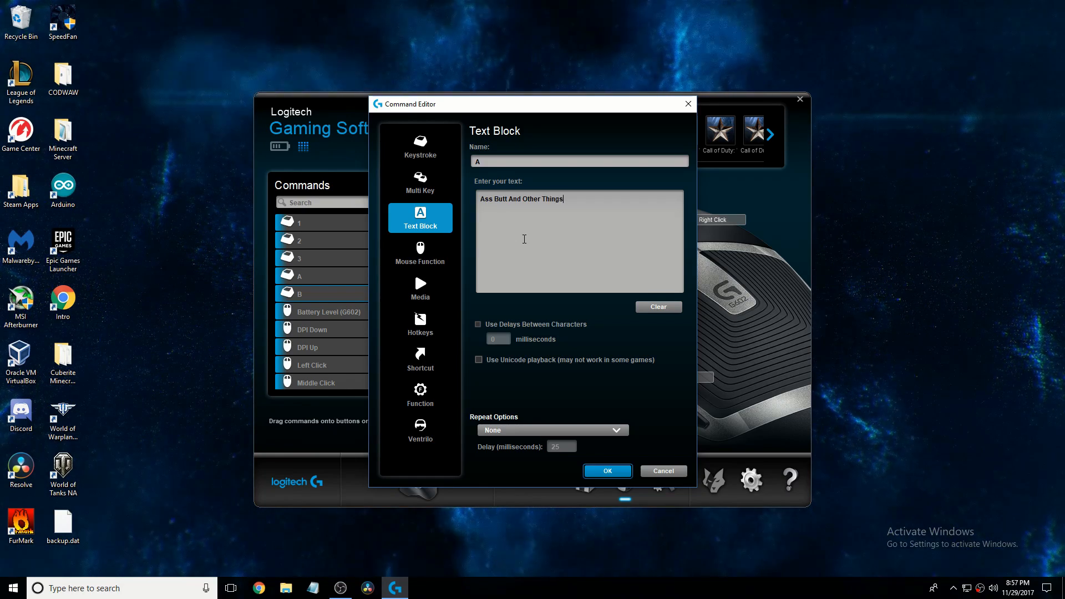
left_click(623, 475)
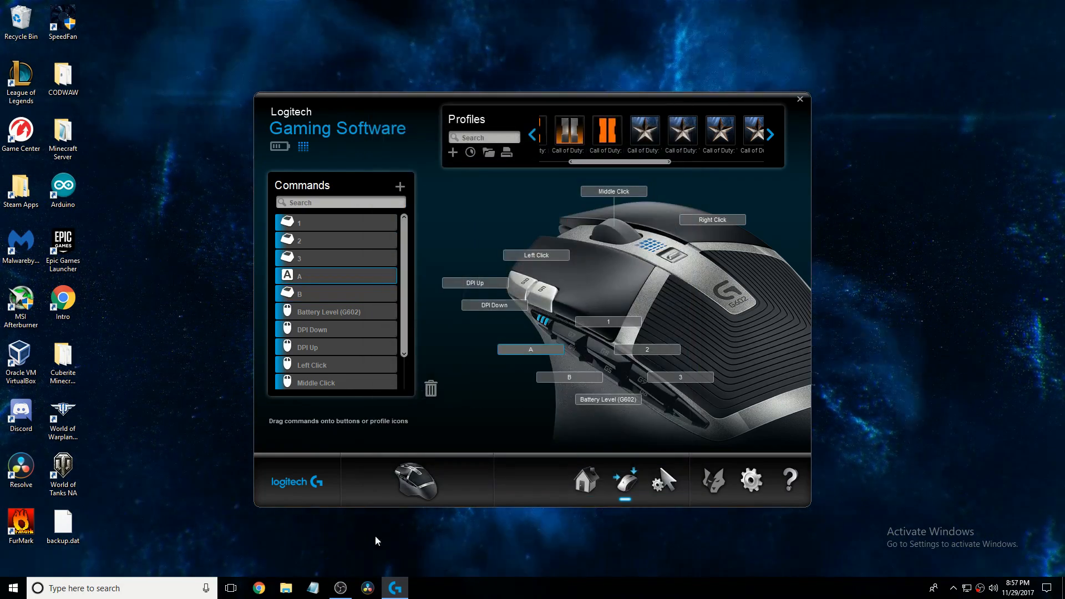
- Open a blank Notepad window, reposition it on the desktop and switch back to Logitech Gaming Software
left_click(312, 588)
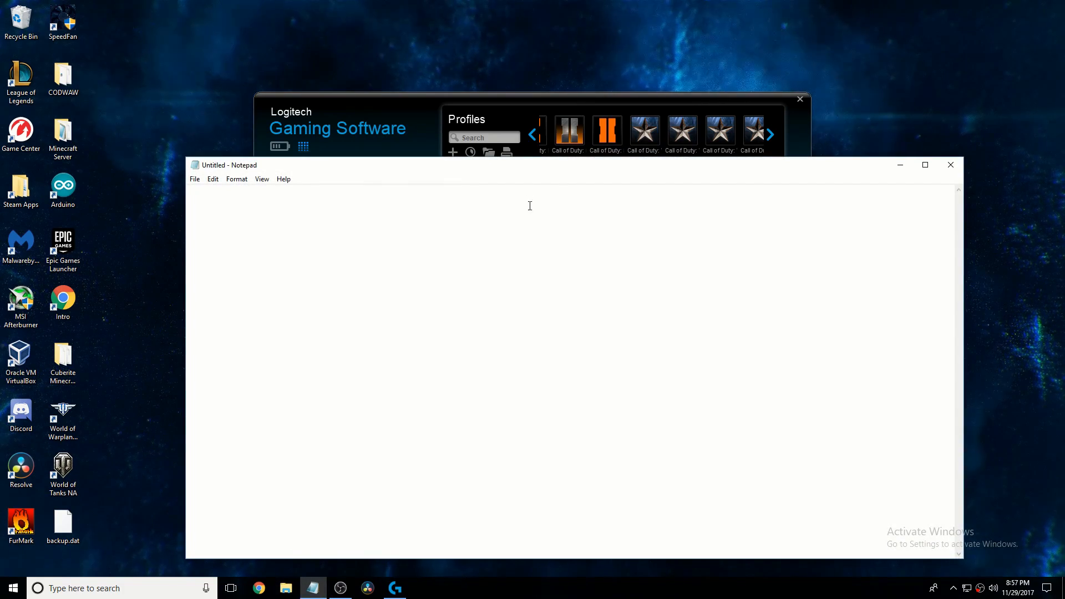
left_click_drag(526, 171, 432, 83)
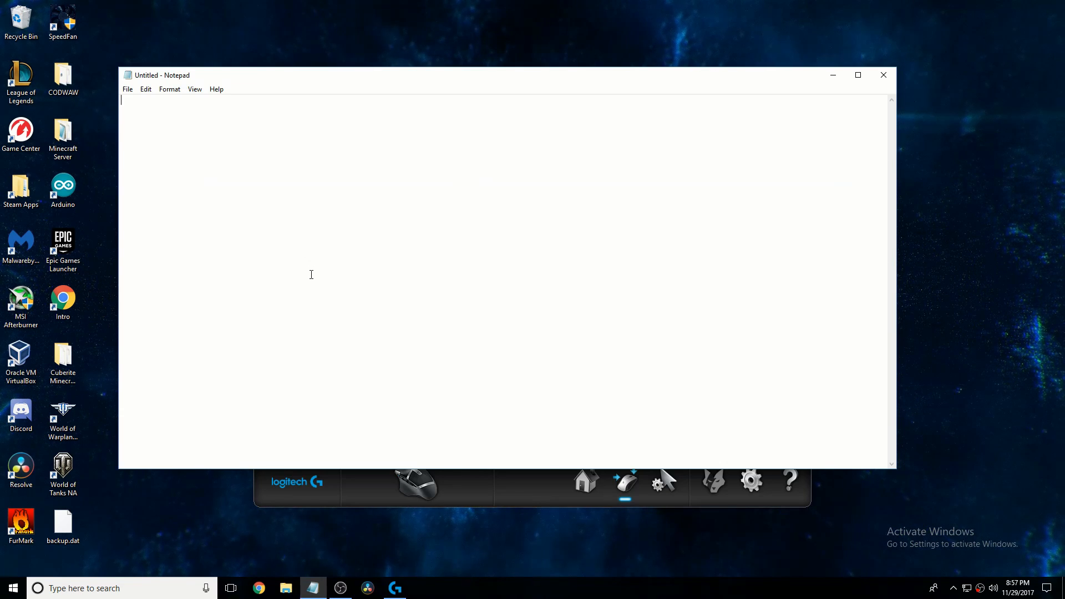
left_click(545, 492)
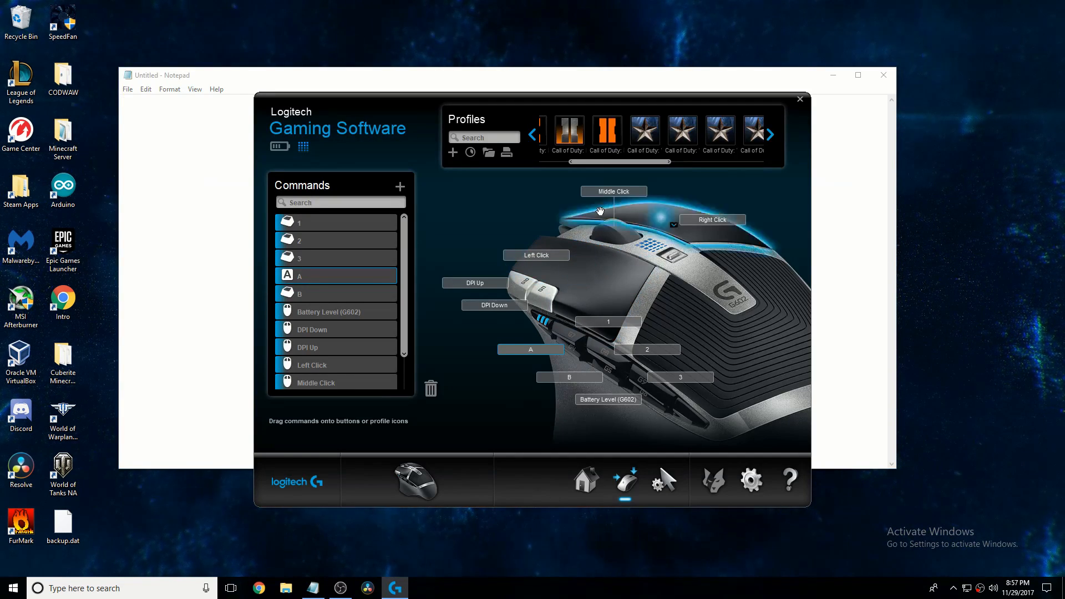
- Change side button A's command in the Davinci Resolve profile from a text block back to a keystroke
left_click_drag(591, 162, 650, 154)
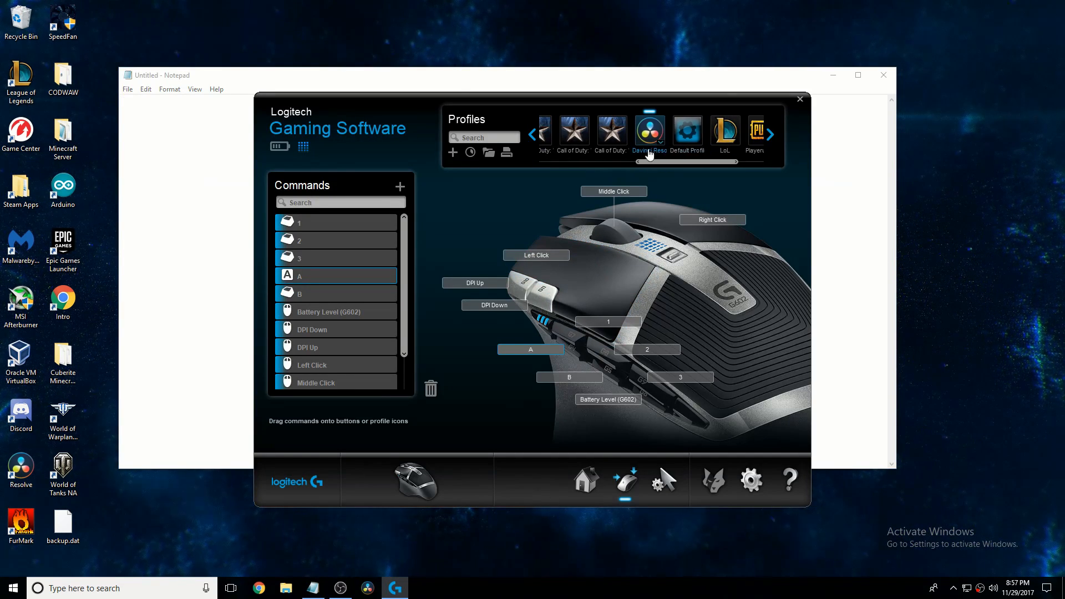
right_click(648, 137)
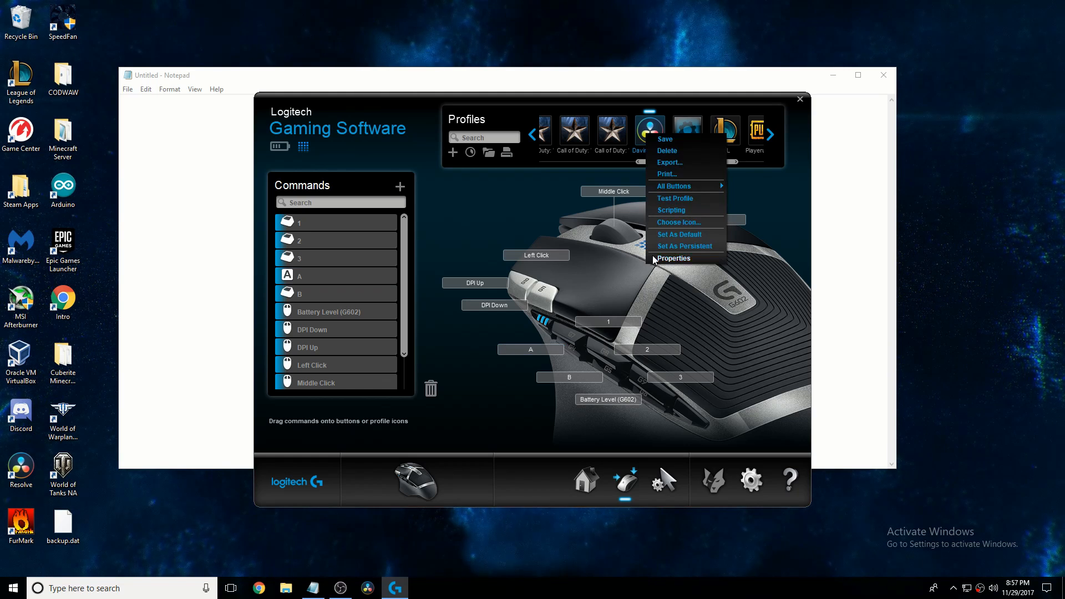
left_click(459, 211)
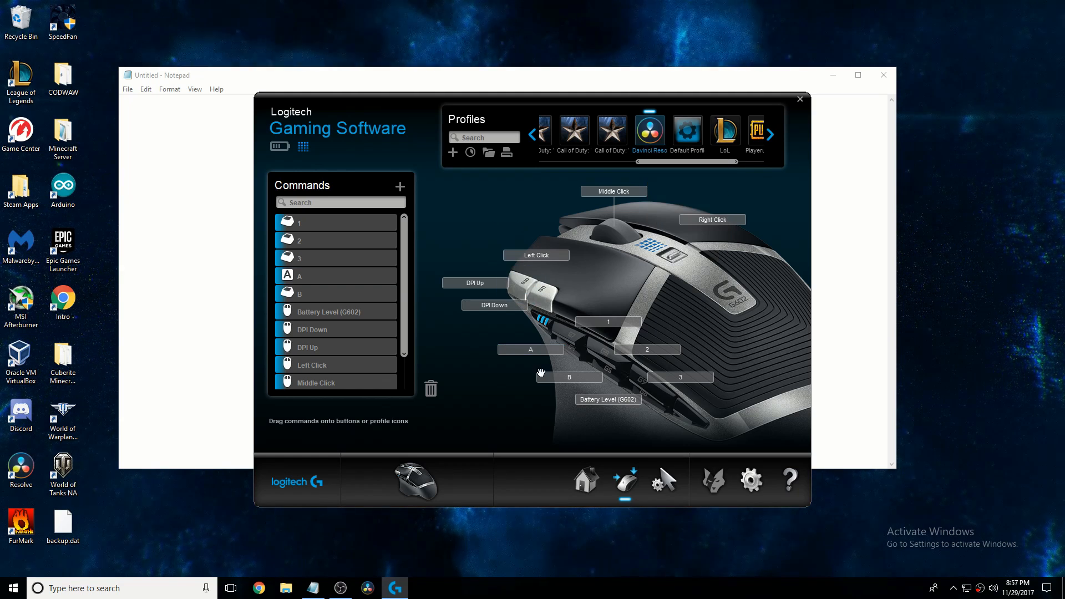
right_click(583, 362)
left_click(600, 377)
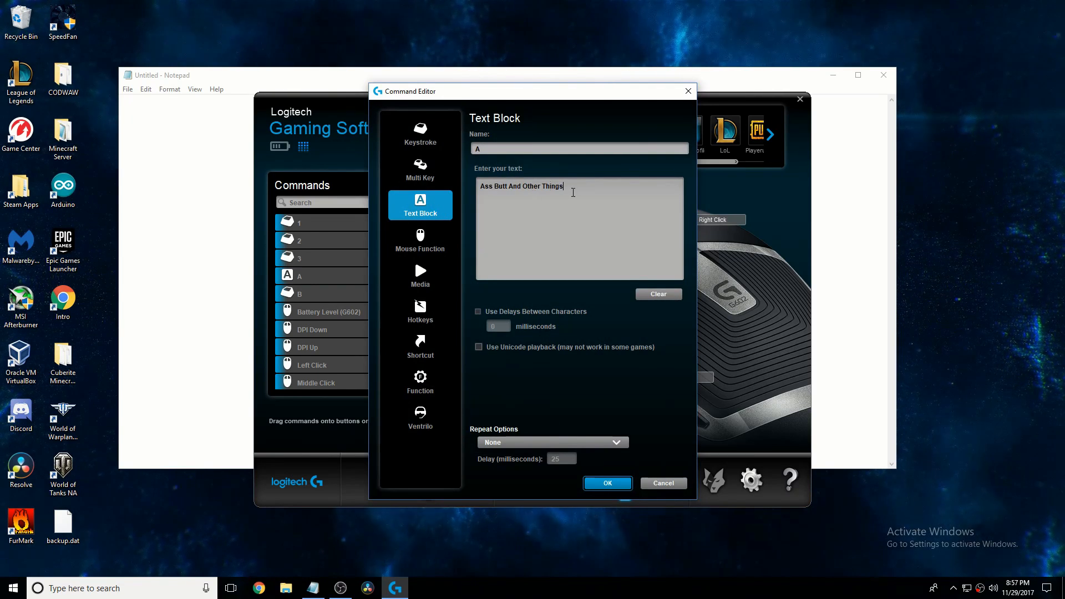
left_click(442, 141)
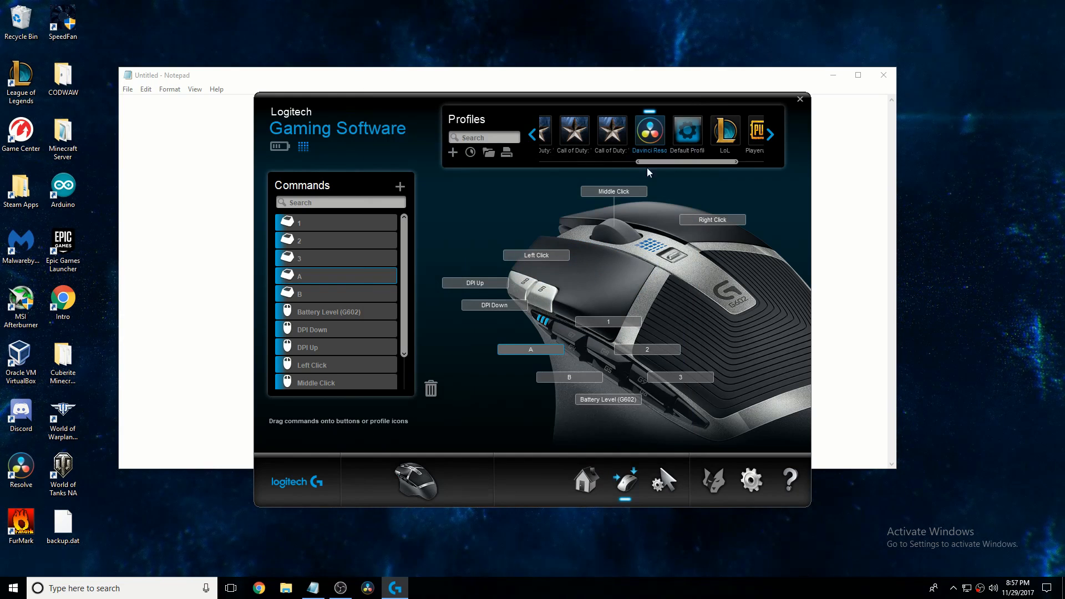
- In the Default Profile, assign the Forward side button a Text Block named "a" with "Hello my name is" followed by a first name
left_click(680, 145)
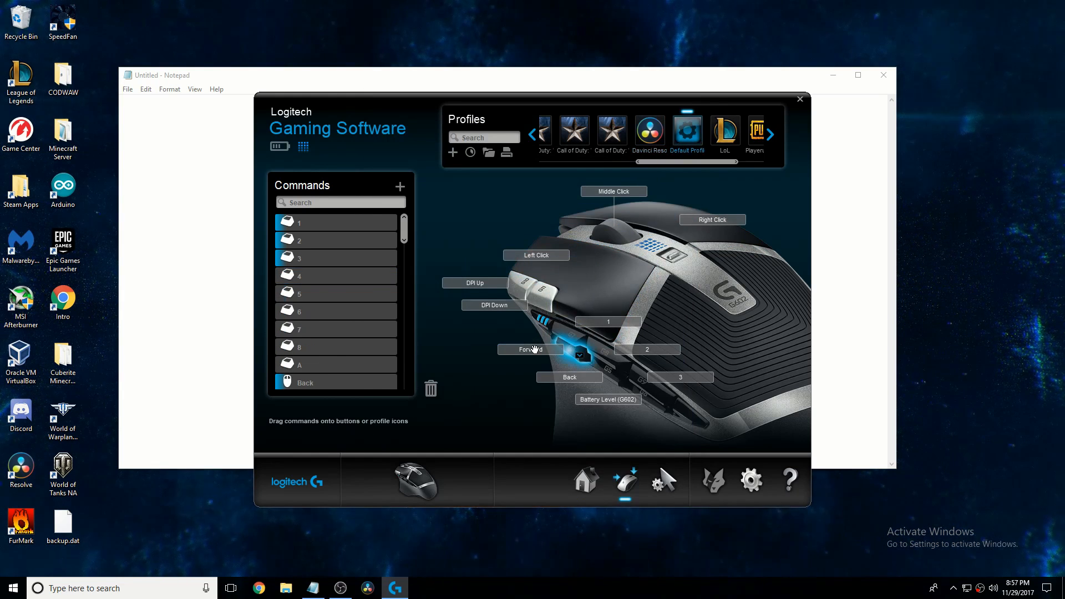
double_click(580, 355)
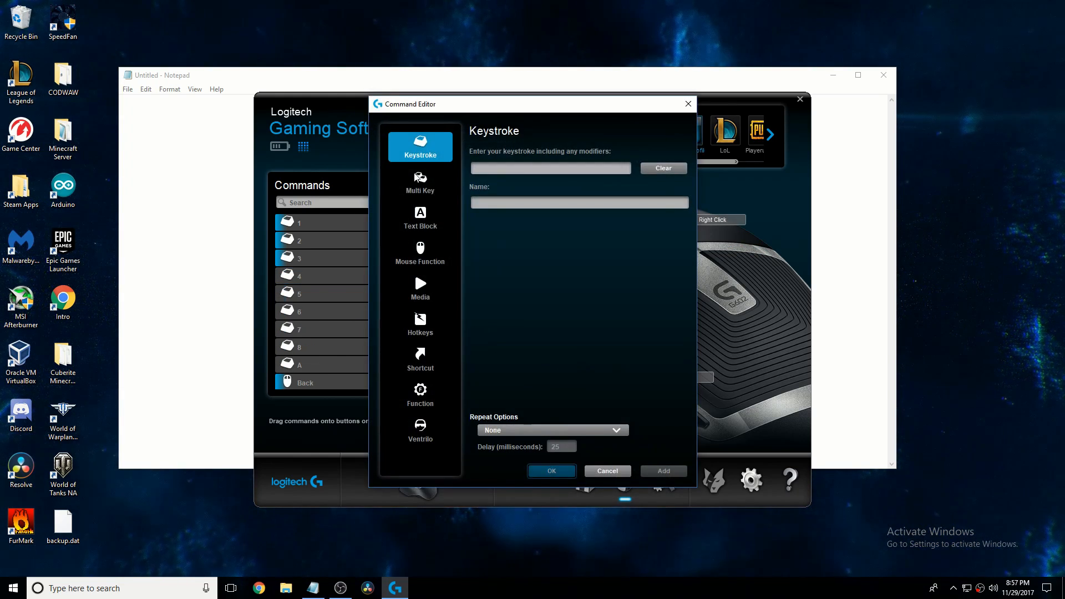
left_click(420, 184)
left_click(419, 219)
left_click(528, 203)
type("H")
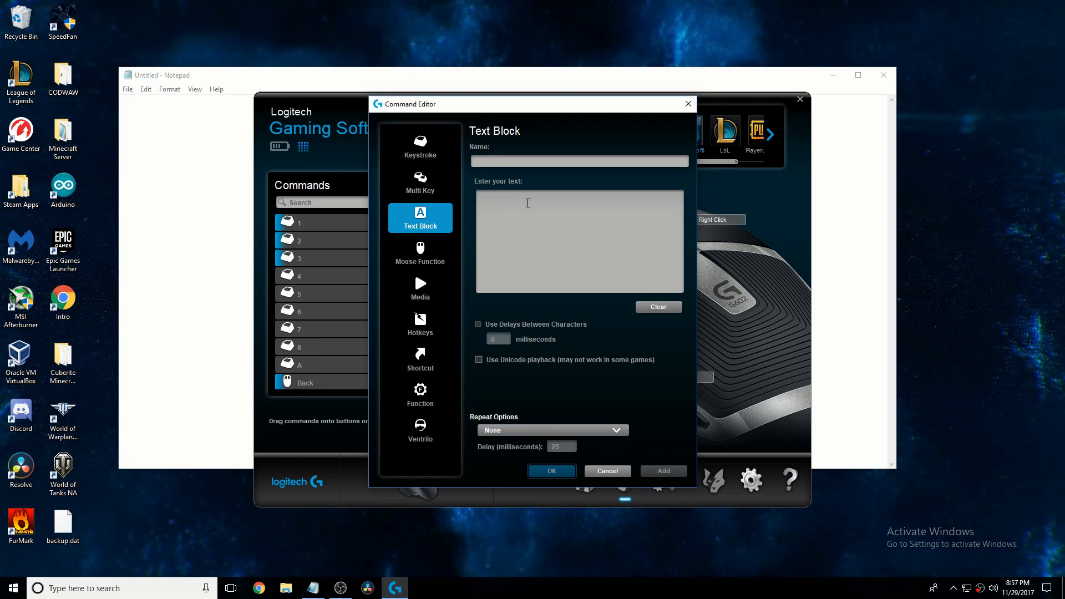
type("ello ")
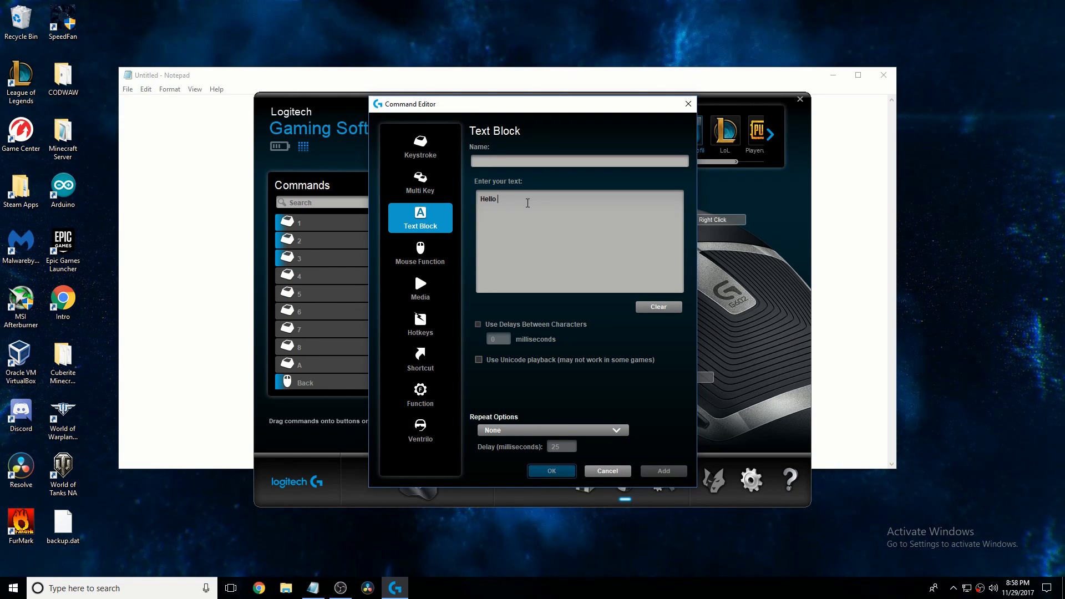
type("my ")
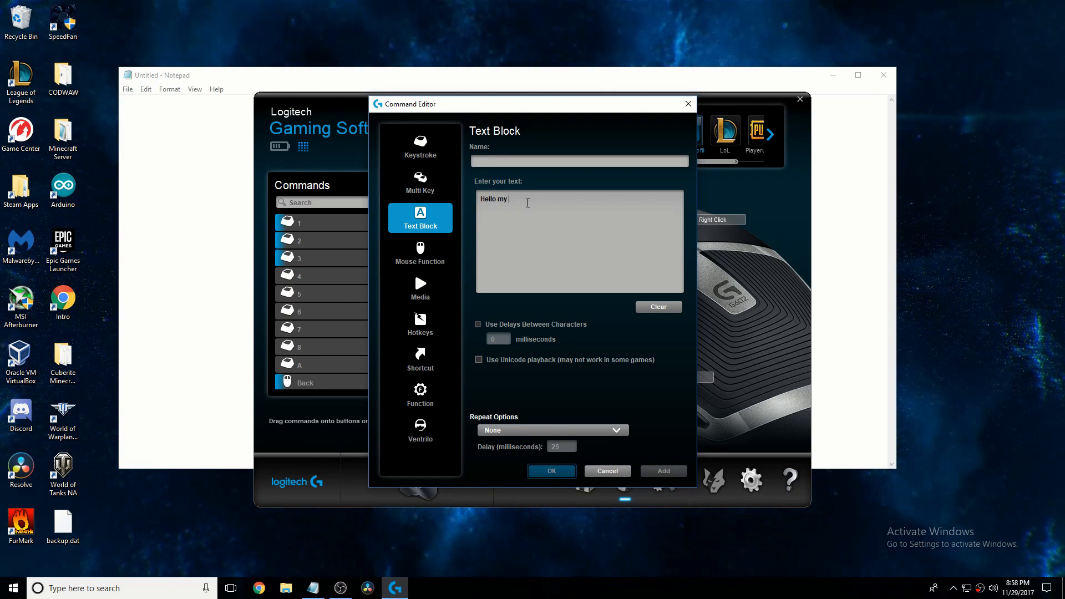
type("name is jeff")
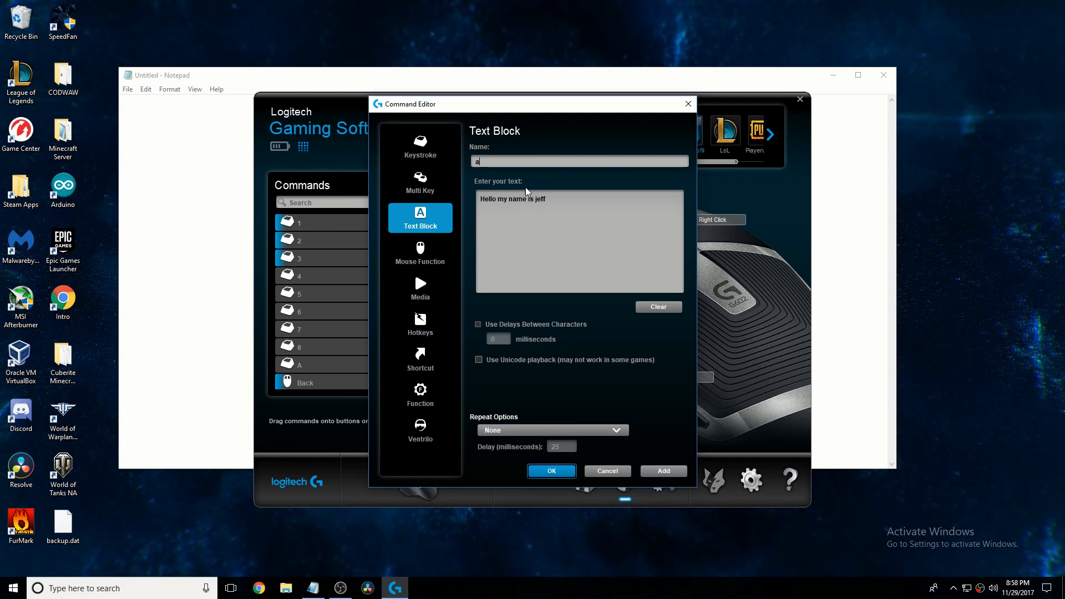
left_click(552, 471)
- Test the text block macro by triggering it repeatedly in the blank Notepad document, and close Notepad without saving
left_click(136, 264)
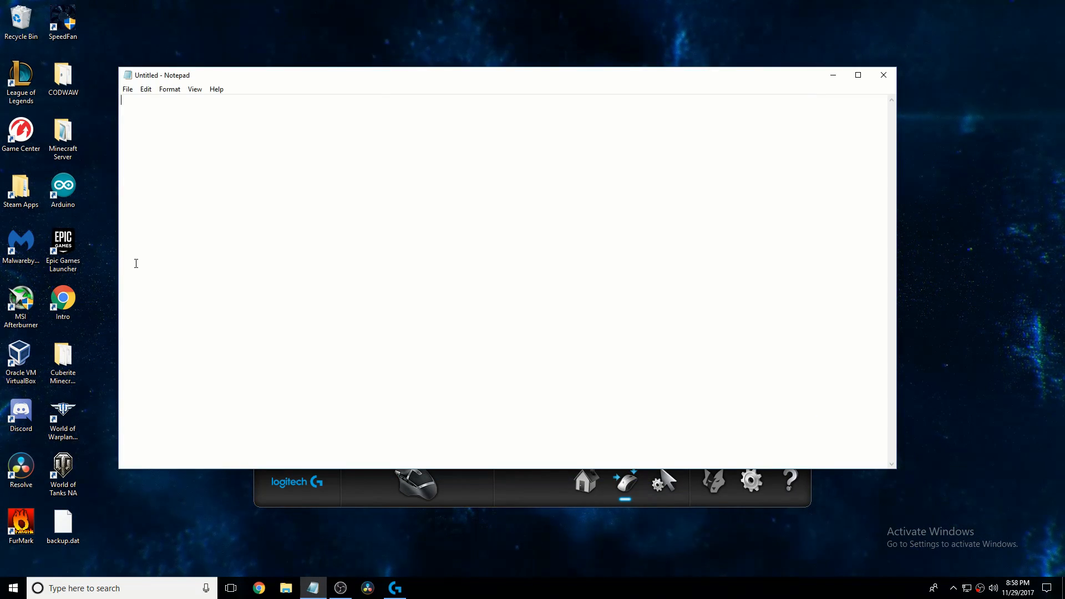
right_click(196, 227)
type("o my name is jeff")
key("Return")
type("Hello my name is jeff")
key("Return")
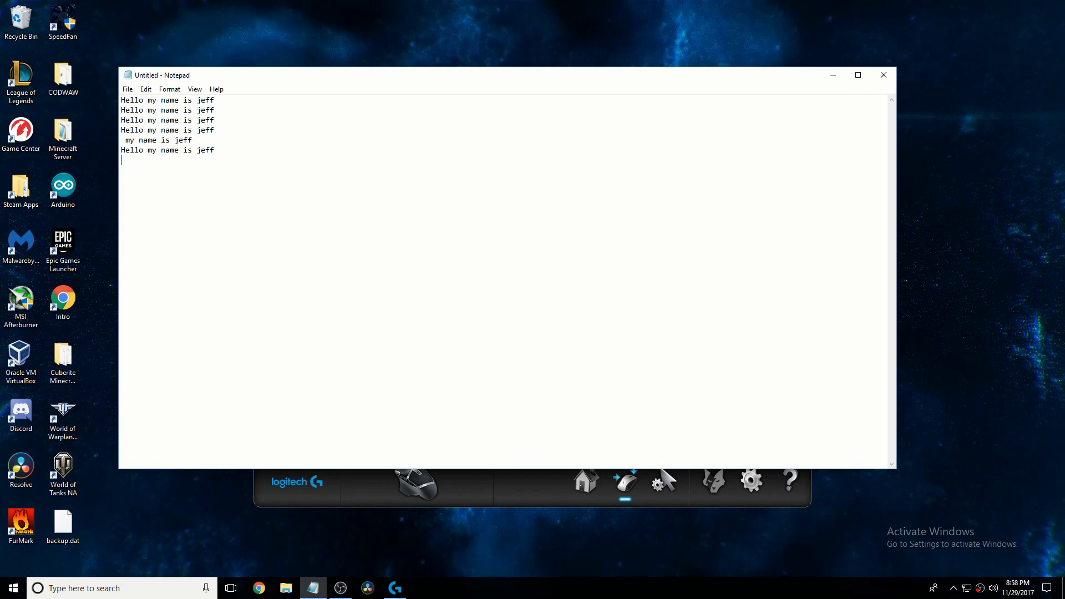
right_click(145, 256)
type("lo my name is jeff")
key("Return")
type("Hello my name is jeff")
key("Return")
type("Hello my name is jeff Hello my name is jeff ")
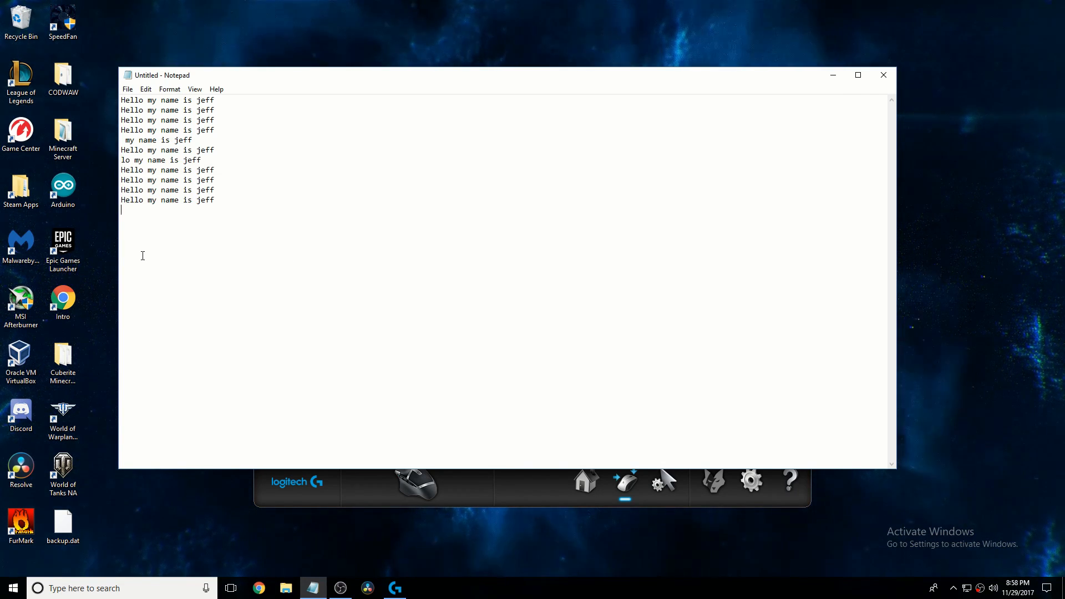
type("Hello my name is jeff")
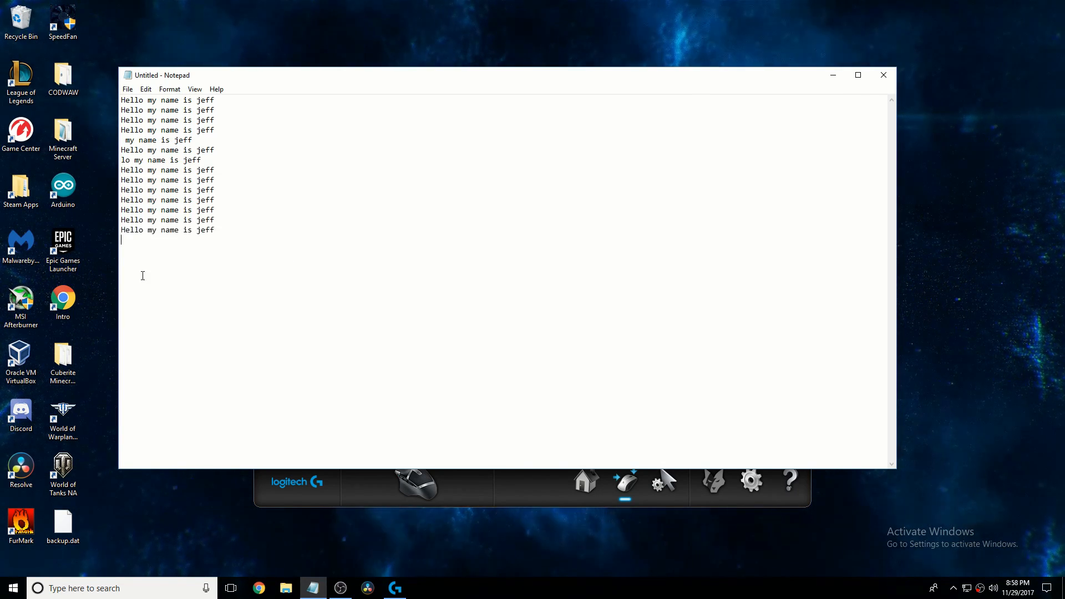
type(" Hello my name is jeff Hello my name is jeff Hello my name is jeff")
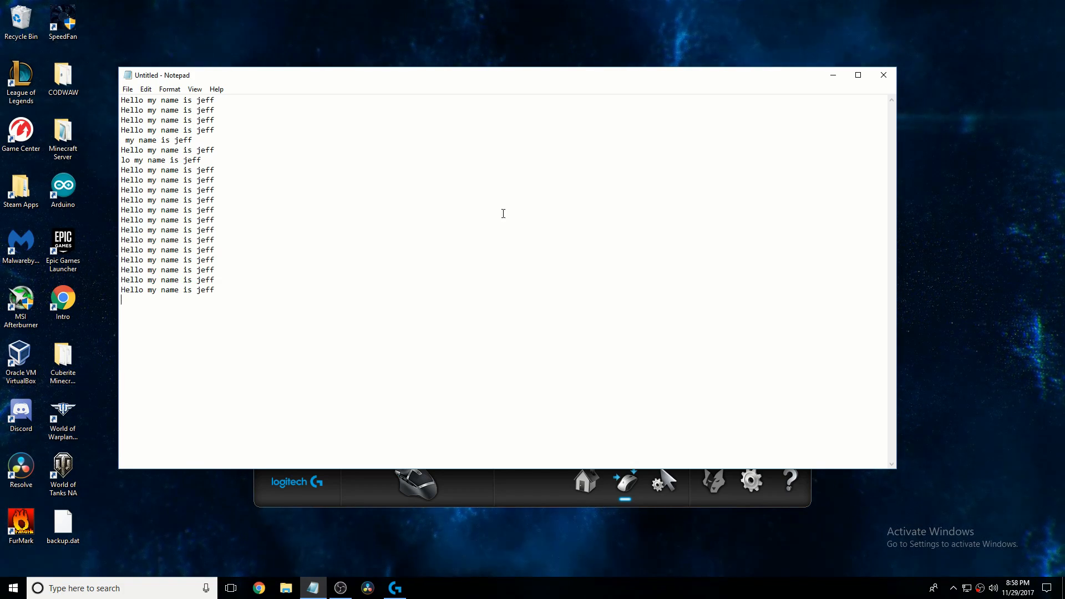
left_click(884, 75)
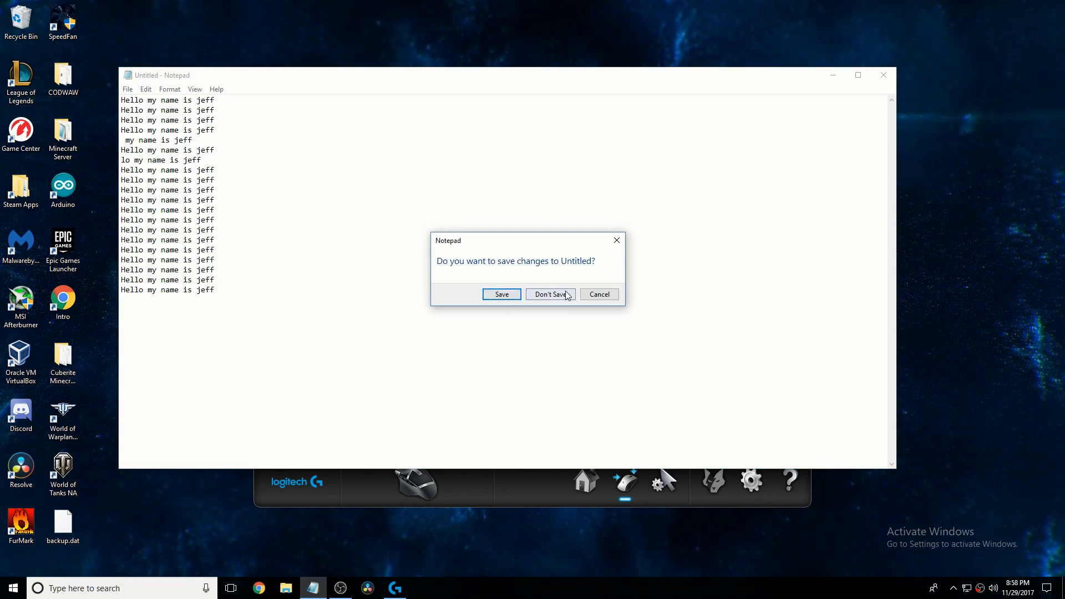
left_click(567, 295)
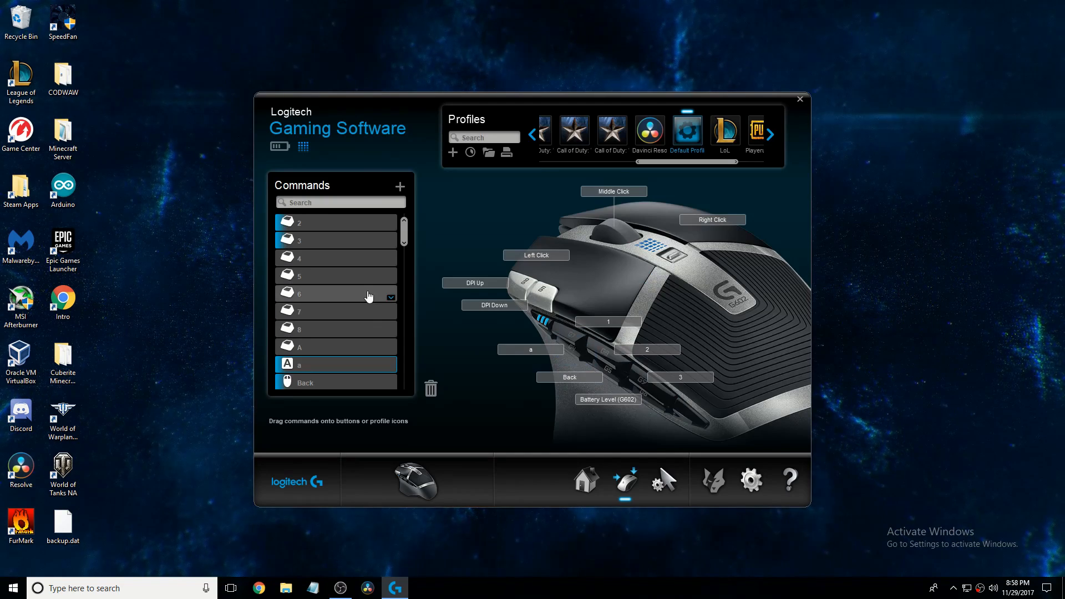
- Assign the Forward command from the command list to the side button labelled "a" in the Default Profile
scroll(369, 297, "down", 10)
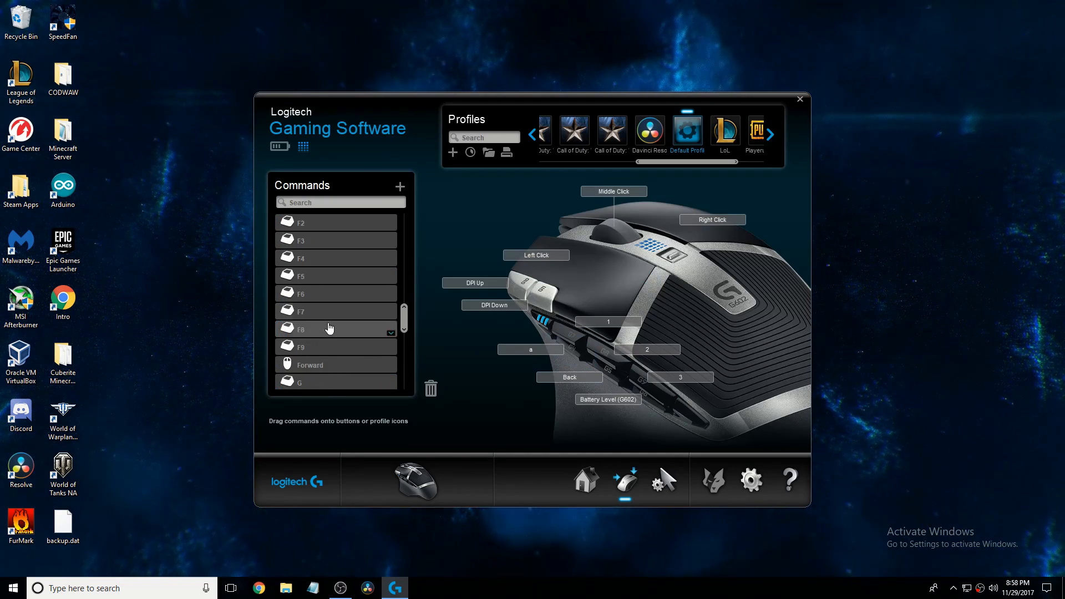
scroll(329, 328, "up", 3)
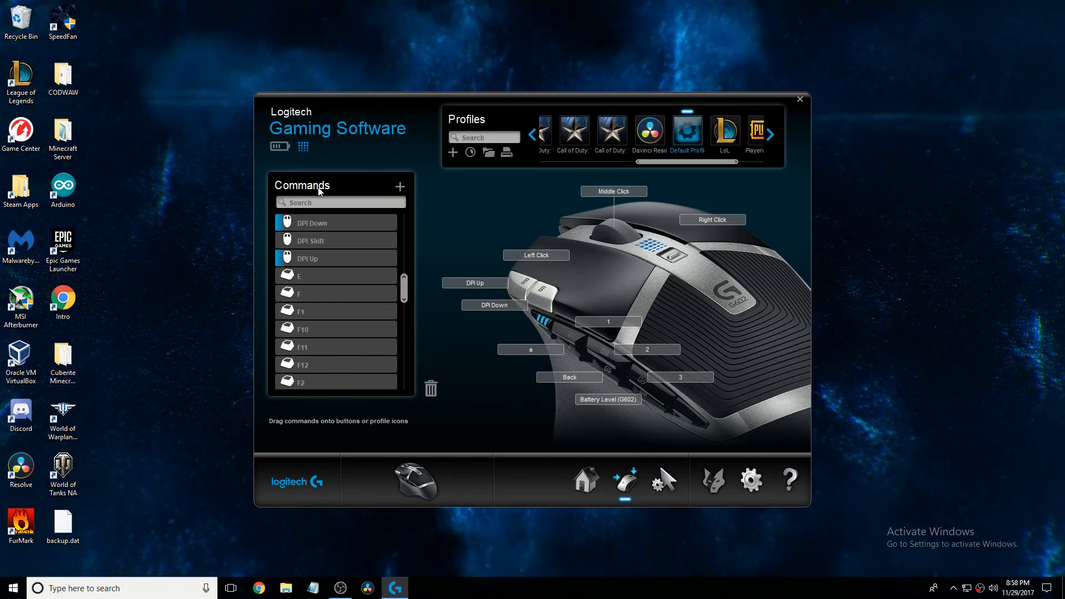
scroll(325, 321, "down", 8)
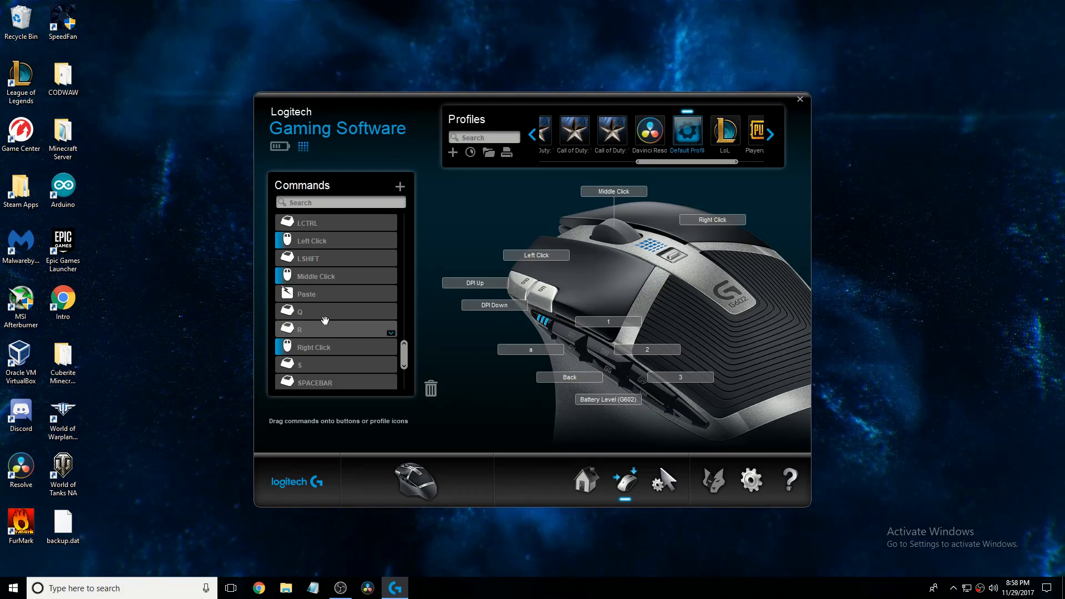
scroll(325, 321, "up", 3)
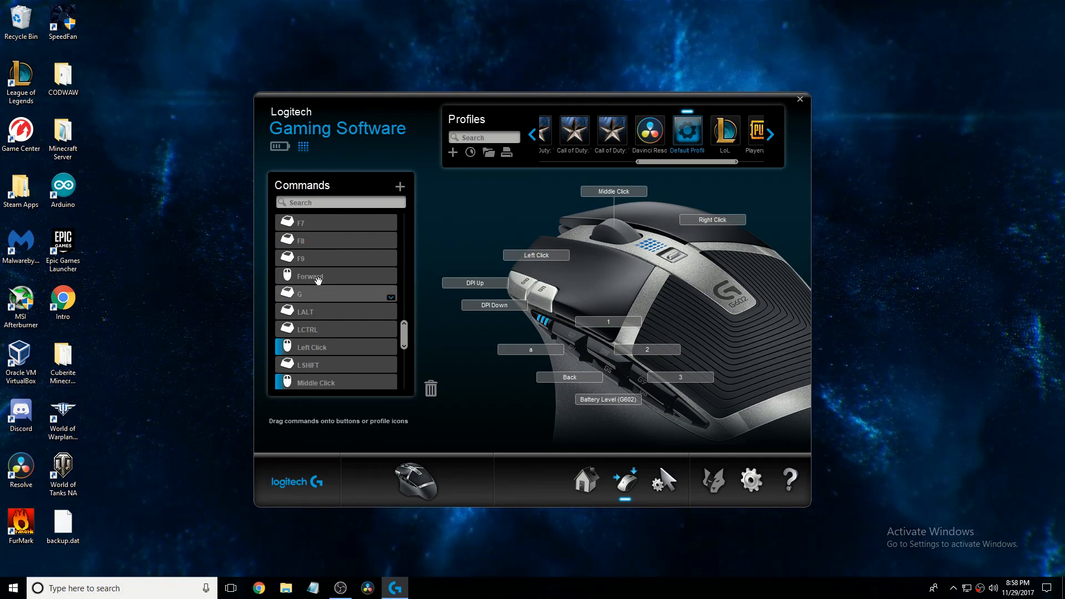
left_click_drag(317, 280, 576, 351)
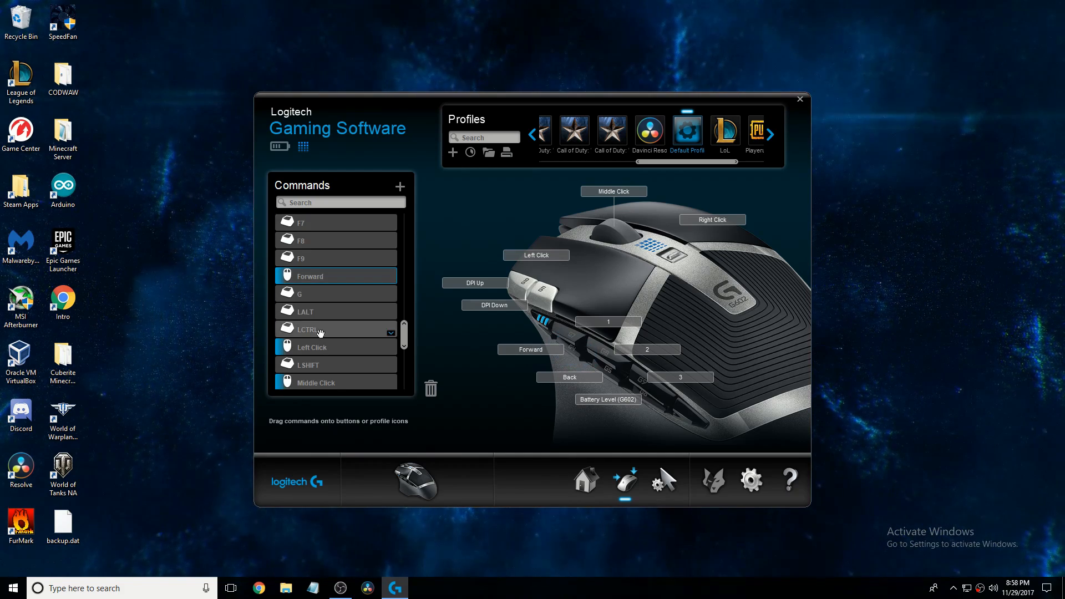
- Select the first star-icon Call of Duty profile and look through its game-specific commands
scroll(661, 159, "up", 3)
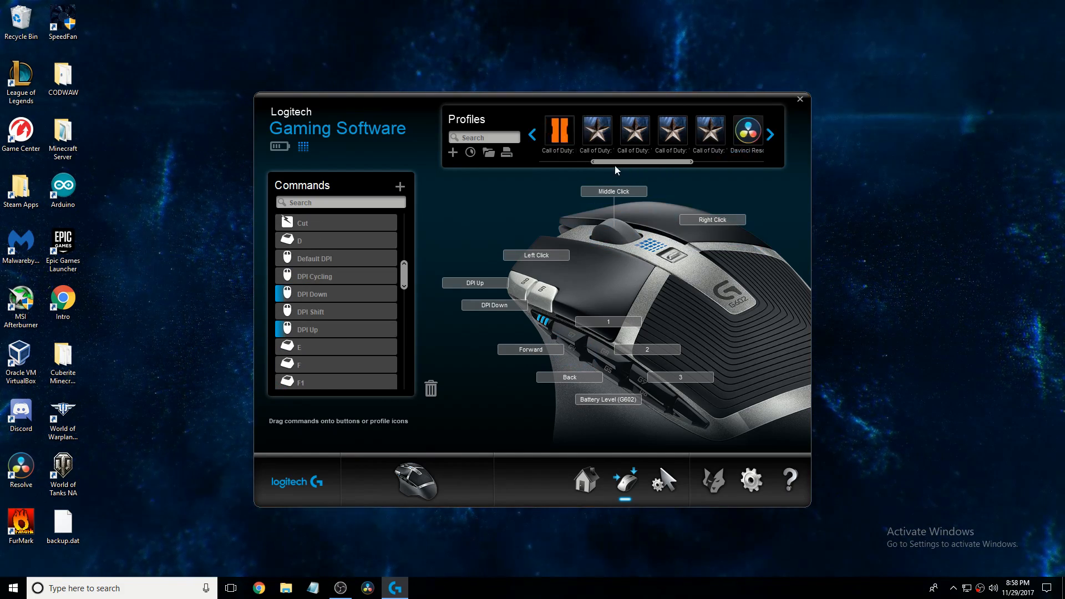
left_click(614, 154)
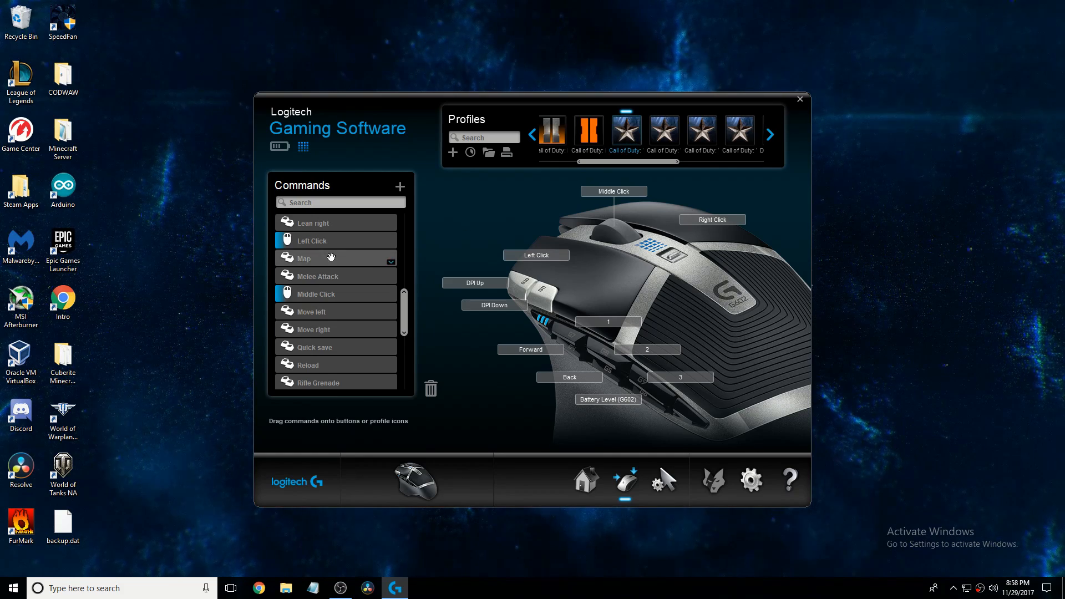
scroll(357, 340, "up", 5)
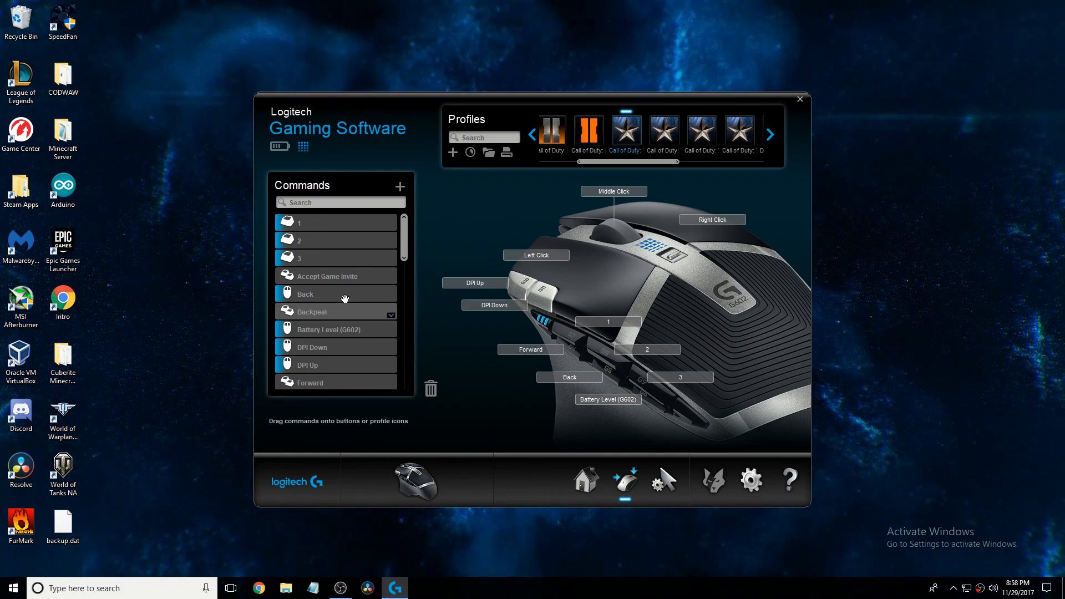
scroll(339, 277, "down", 3)
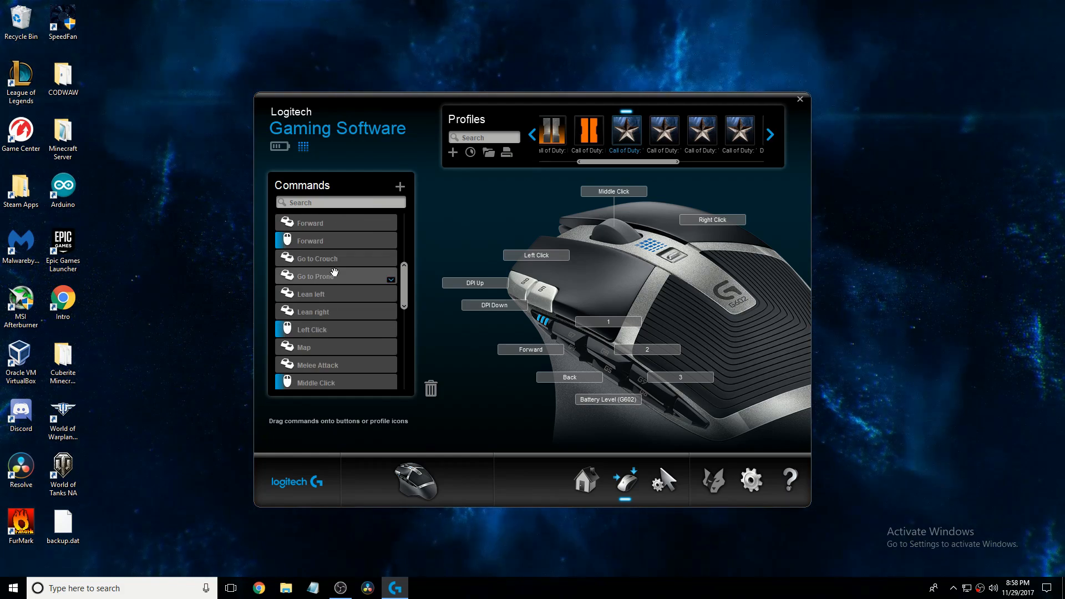